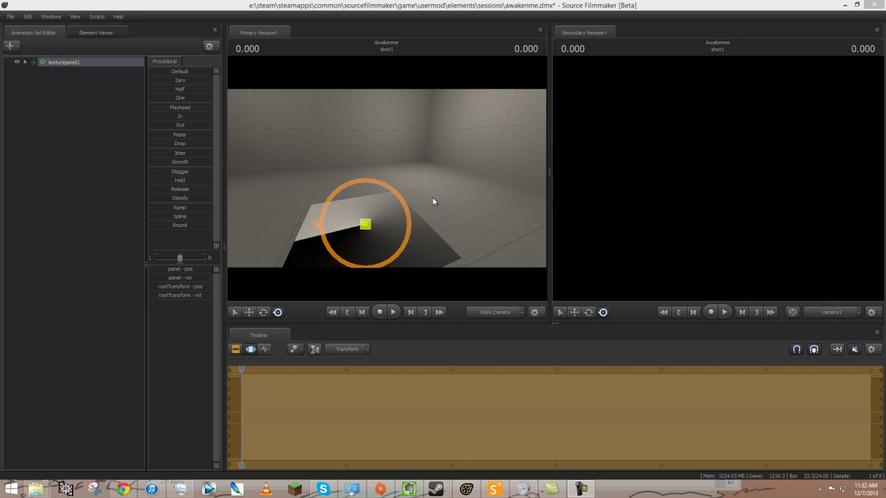
Step: Examine the texture panel on the floor of the room from above and from an angle in the primary viewport
{"action": "left_click_drag", "start_coordinate": [429, 196], "coordinate": [439, 256]}
{"action": "left_click_drag", "start_coordinate": [387, 179], "coordinate": [271, 179]}
{"action": "left_click_drag", "start_coordinate": [399, 226], "coordinate": [382, 292]}
{"action": "mouse_move", "coordinate": [437, 490]}
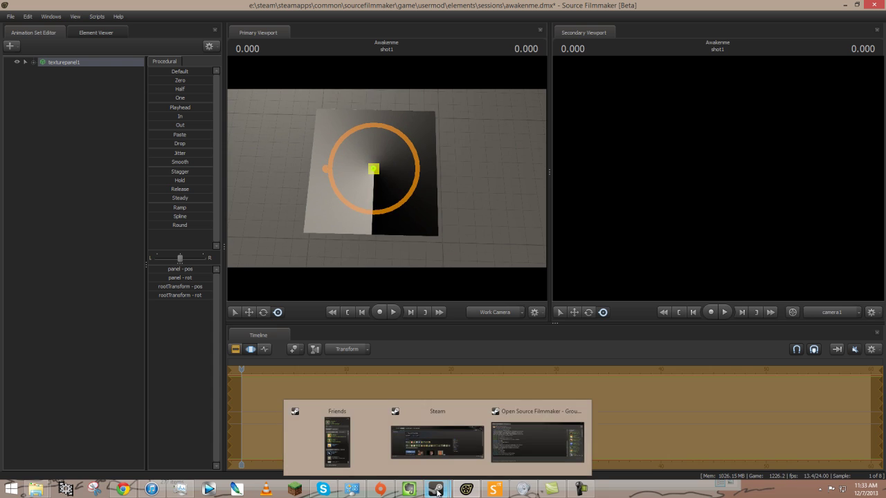
{"action": "mouse_move", "coordinate": [507, 458]}
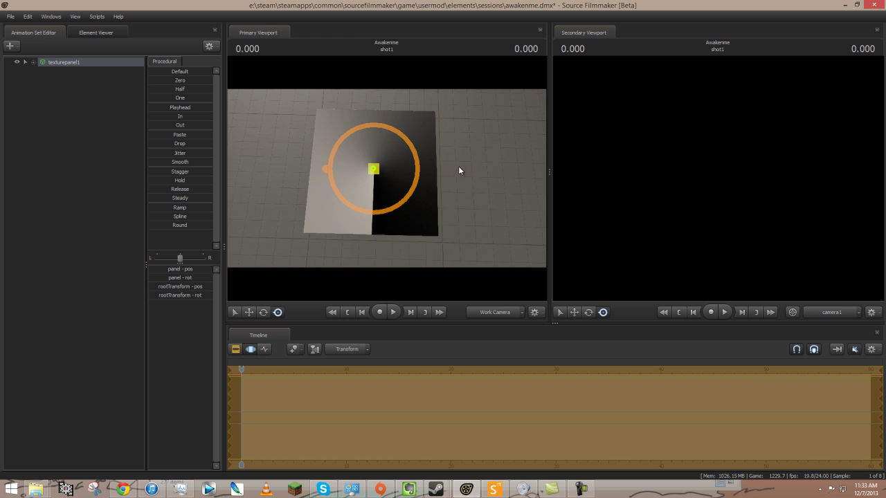
{"action": "left_click_drag", "start_coordinate": [482, 191], "coordinate": [387, 178]}
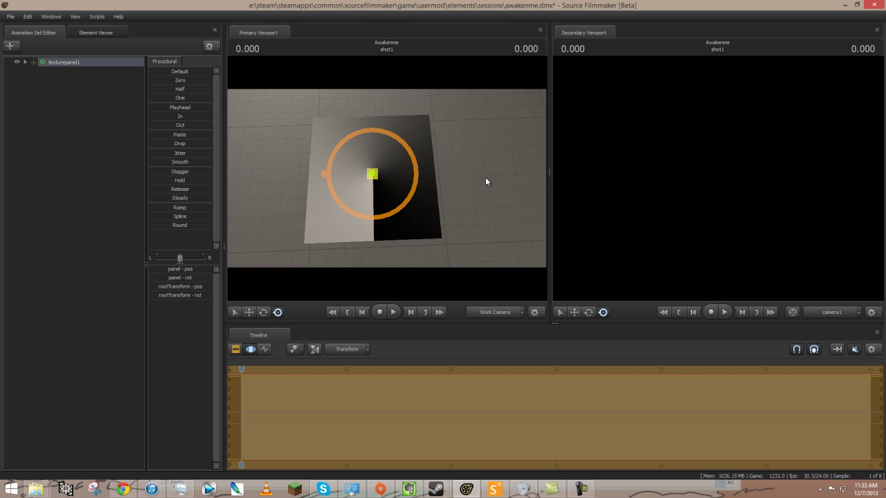
{"action": "left_click_drag", "start_coordinate": [491, 180], "coordinate": [387, 182]}
{"action": "key", "text": "w"}
{"action": "key", "text": "s"}
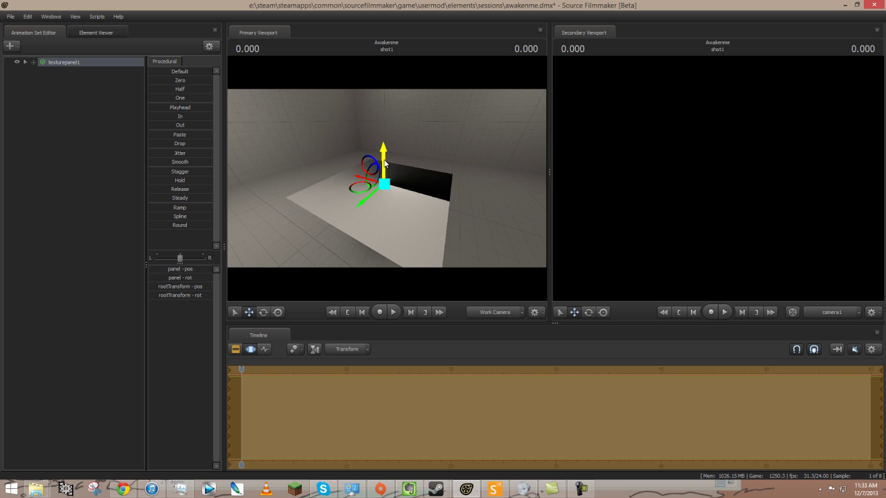
Step: Rotate the texture panel upright and raise it above the floor so that it faces the work camera
{"action": "key", "text": "e"}
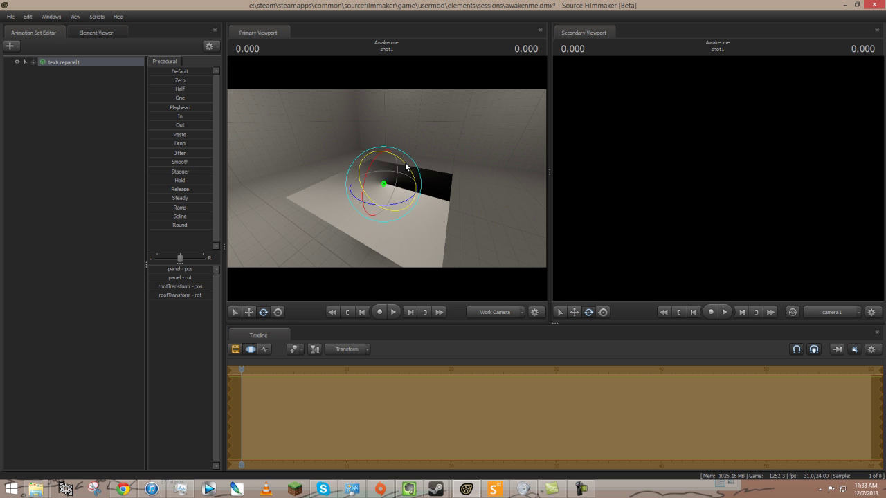
{"action": "left_click_drag", "start_coordinate": [405, 162], "coordinate": [394, 192]}
{"action": "key", "text": "w"}
{"action": "key", "text": "e"}
{"action": "key", "text": "w"}
{"action": "left_click_drag", "start_coordinate": [477, 211], "coordinate": [416, 150]}
{"action": "key", "text": "w"}
{"action": "left_click_drag", "start_coordinate": [504, 201], "coordinate": [545, 190]}
{"action": "key", "text": "s"}
{"action": "key", "text": "w"}
{"action": "mouse_move", "coordinate": [386, 178]}
{"action": "left_mouse_down"}
{"action": "mouse_move", "coordinate": [374, 180]}
{"action": "mouse_move", "coordinate": [388, 177]}
{"action": "left_mouse_up"}
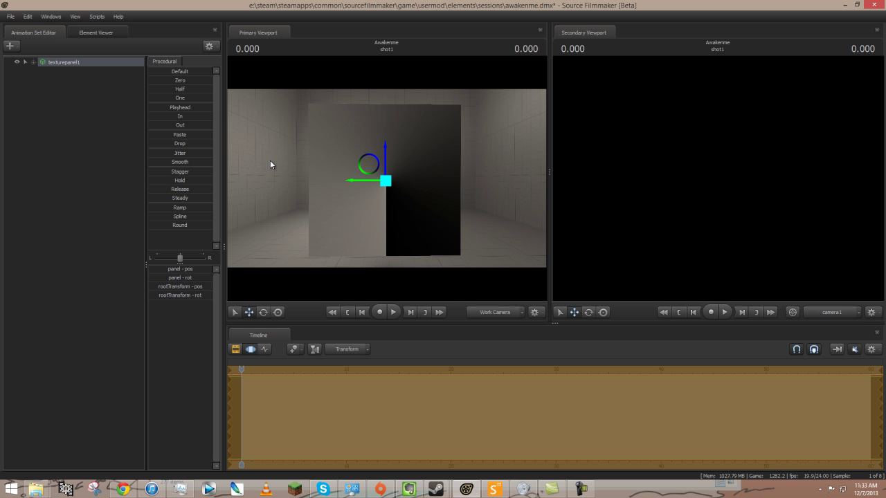
Step: Set the panel body group of texturepanel1 to normal_64.smd
{"action": "right_click", "coordinate": [75, 63]}
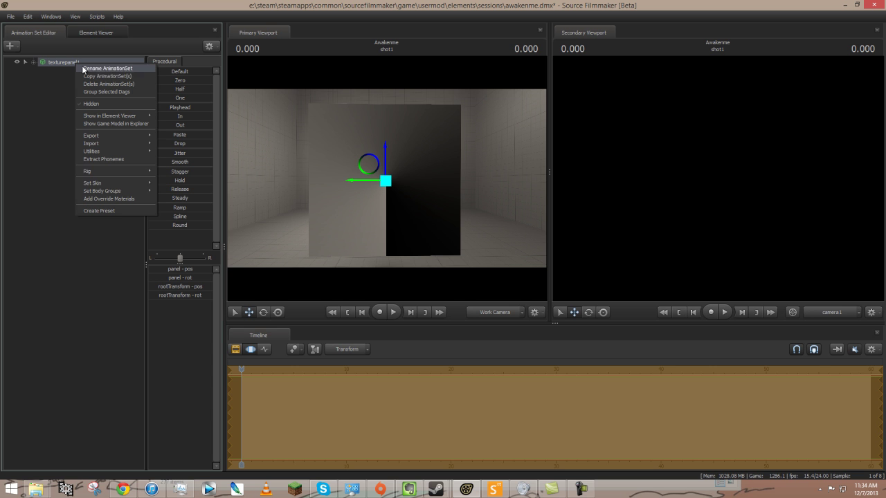
{"action": "mouse_move", "coordinate": [103, 184]}
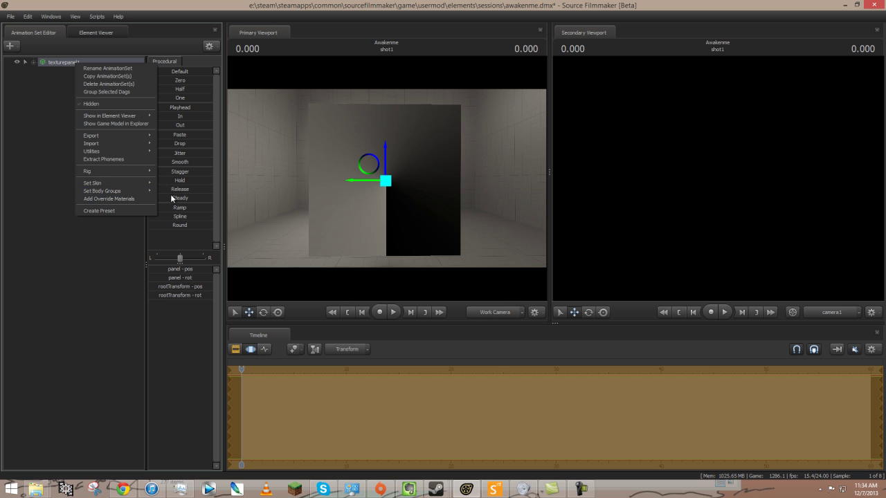
{"action": "mouse_move", "coordinate": [182, 206]}
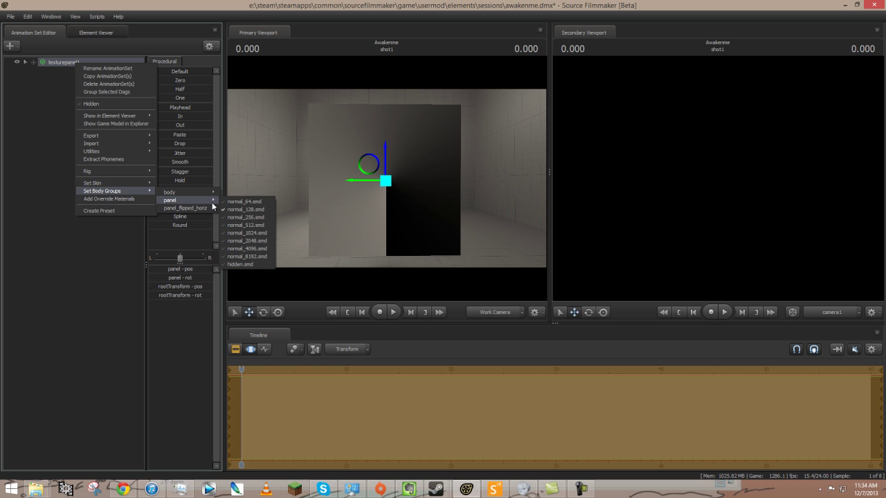
{"action": "left_click", "coordinate": [242, 202]}
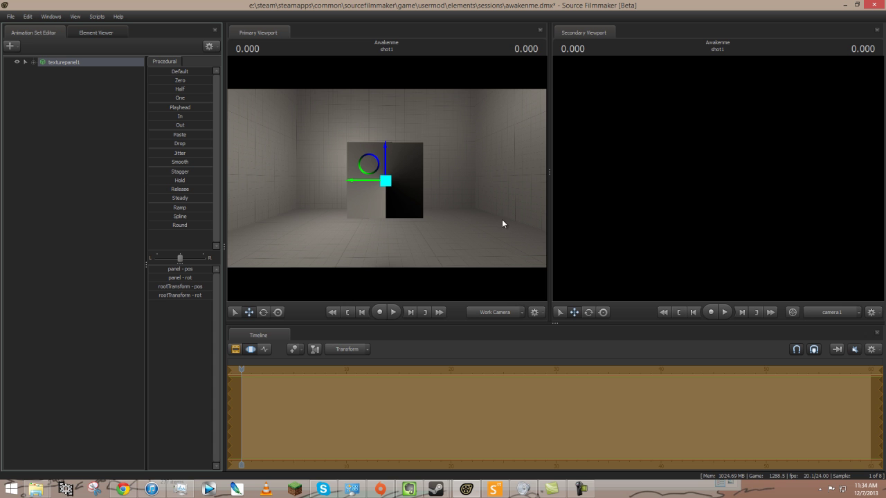
Step: Set the panel body group of texturepanel1 to normal_1024.smd and view the panel from outside the room
{"action": "right_click", "coordinate": [63, 62]}
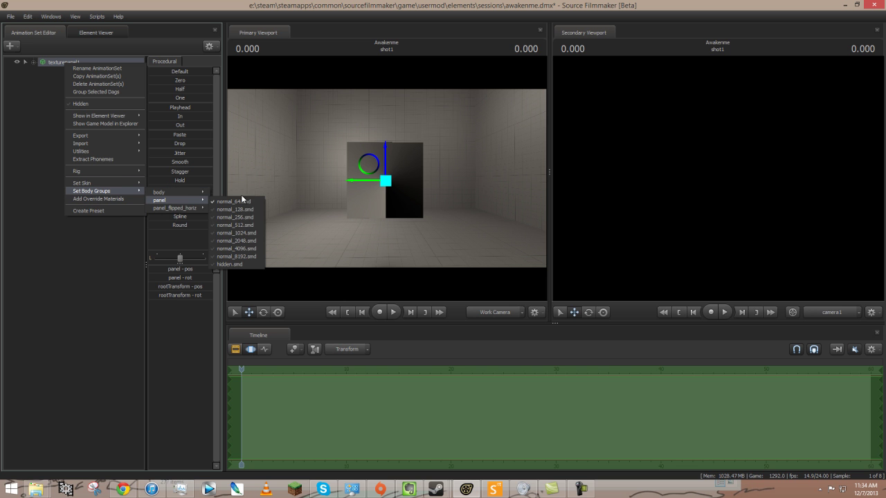
{"action": "left_click", "coordinate": [259, 235]}
{"action": "key", "text": "s"}
{"action": "left_click_drag", "start_coordinate": [435, 239], "coordinate": [423, 220]}
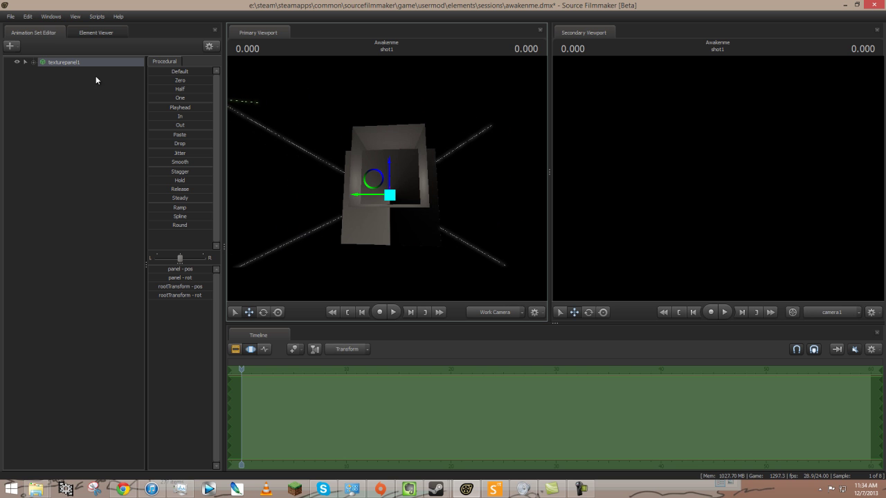
Step: Set the panel body group of texturepanel1 to normal_8192.smd and inspect the panel from inside the room
{"action": "right_click", "coordinate": [59, 60]}
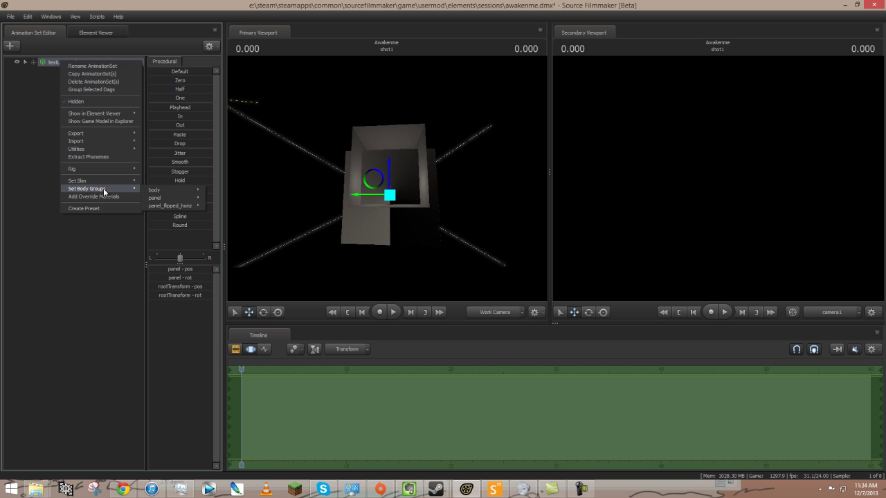
{"action": "mouse_move", "coordinate": [204, 199]}
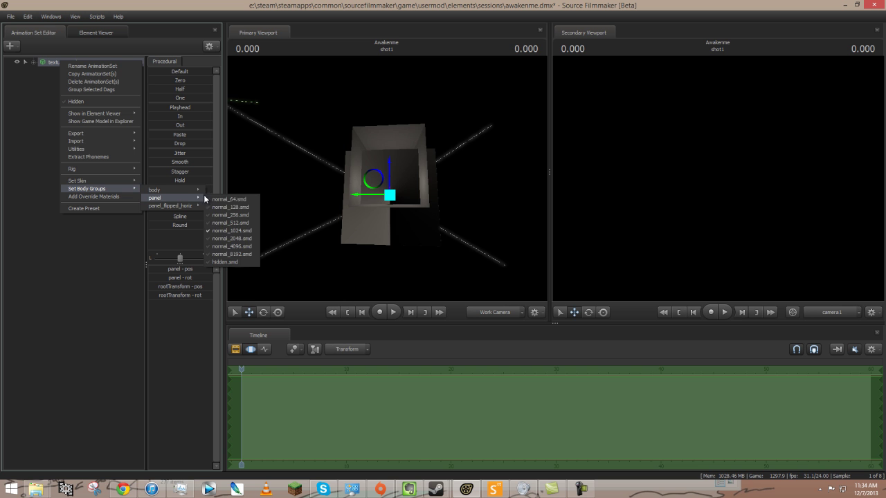
{"action": "left_click", "coordinate": [239, 254]}
{"action": "left_click_drag", "start_coordinate": [416, 247], "coordinate": [425, 268]}
{"action": "key", "text": "s"}
{"action": "key", "text": "w"}
{"action": "key", "text": "w"}
{"action": "left_click_drag", "start_coordinate": [403, 222], "coordinate": [251, 108]}
Step: Set the panel_flipped_horiz body group of texturepanel1 to flipped_64.smd and view the panel from its other side
{"action": "right_click", "coordinate": [64, 61]}
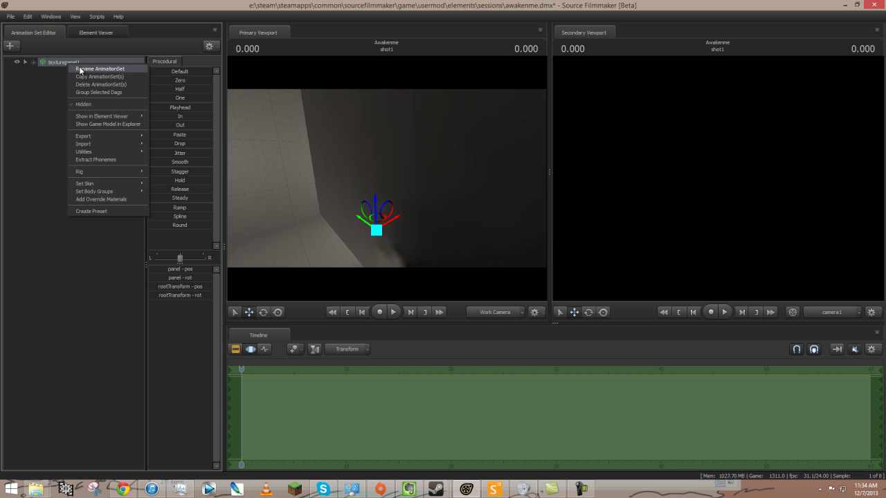
{"action": "mouse_move", "coordinate": [110, 188]}
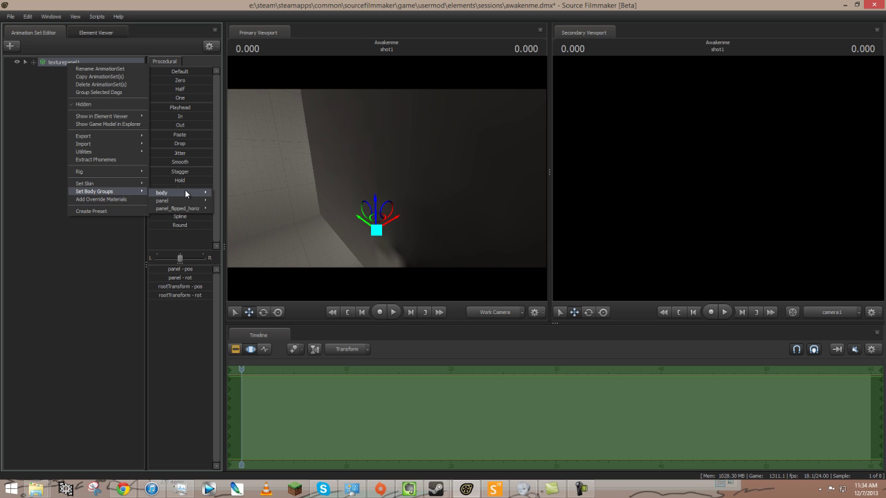
{"action": "mouse_move", "coordinate": [188, 210]}
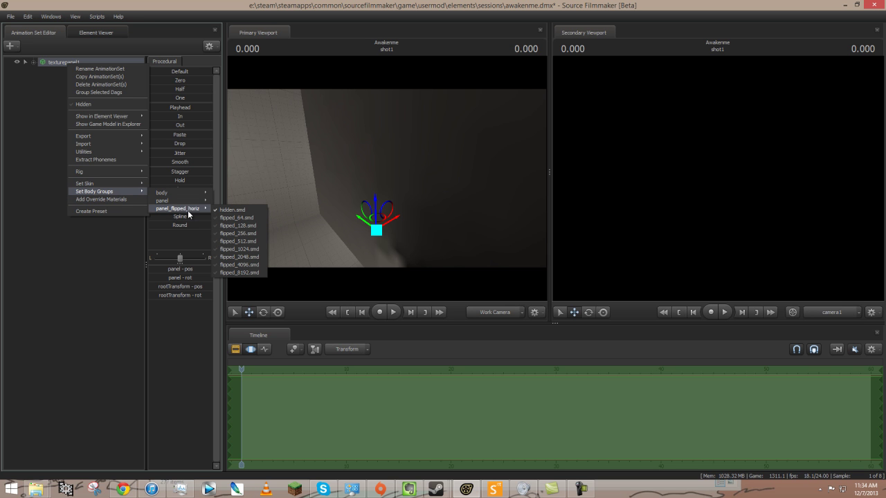
{"action": "left_click", "coordinate": [234, 220]}
{"action": "left_click_drag", "start_coordinate": [364, 157], "coordinate": [386, 177]}
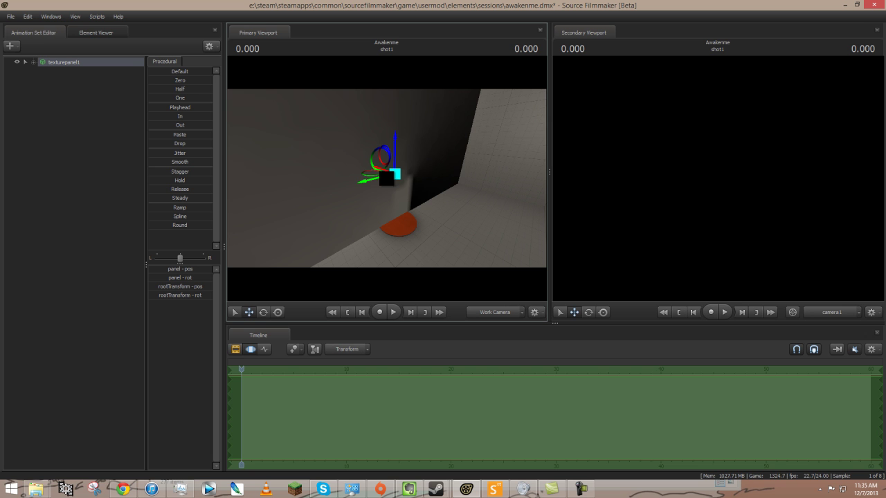
Step: Set the panel body group of texturepanel1 to normal_128.smd
{"action": "right_click", "coordinate": [75, 61]}
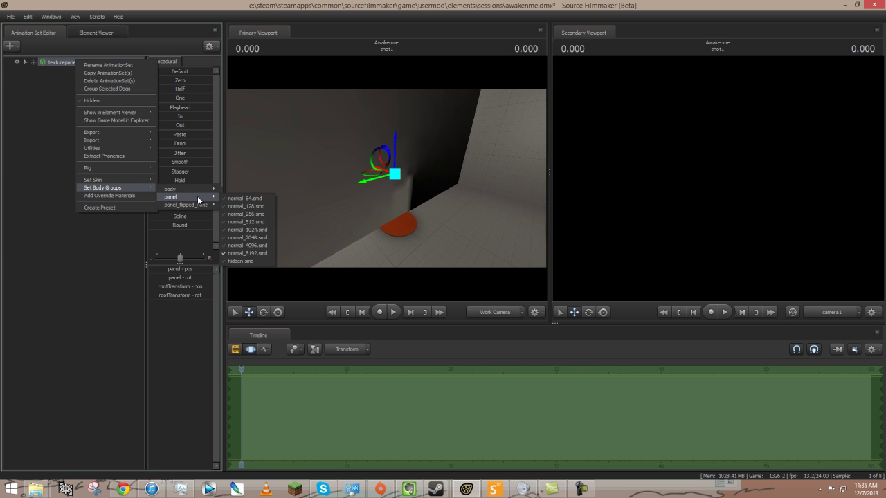
{"action": "left_click", "coordinate": [247, 206]}
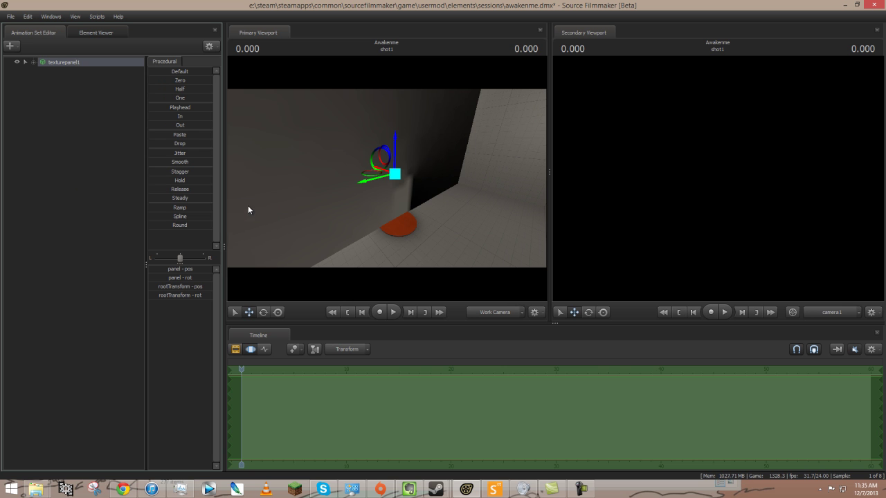
{"action": "right_click", "coordinate": [72, 62]}
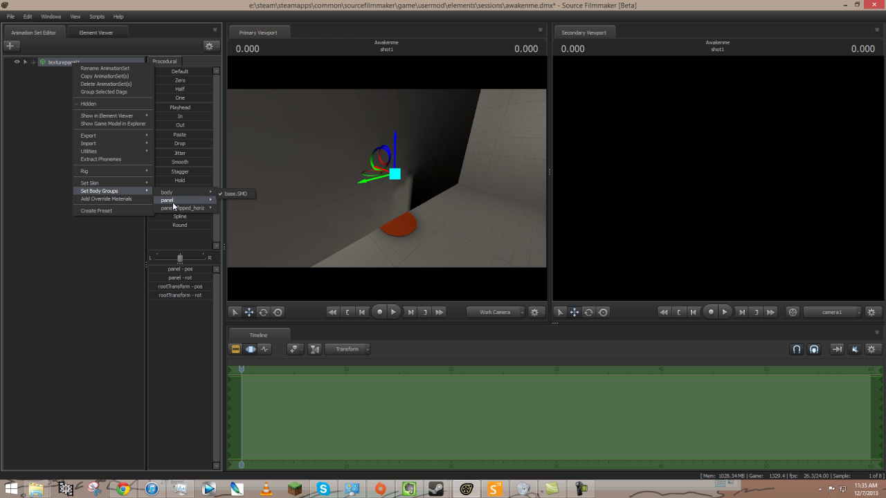
{"action": "mouse_move", "coordinate": [178, 200]}
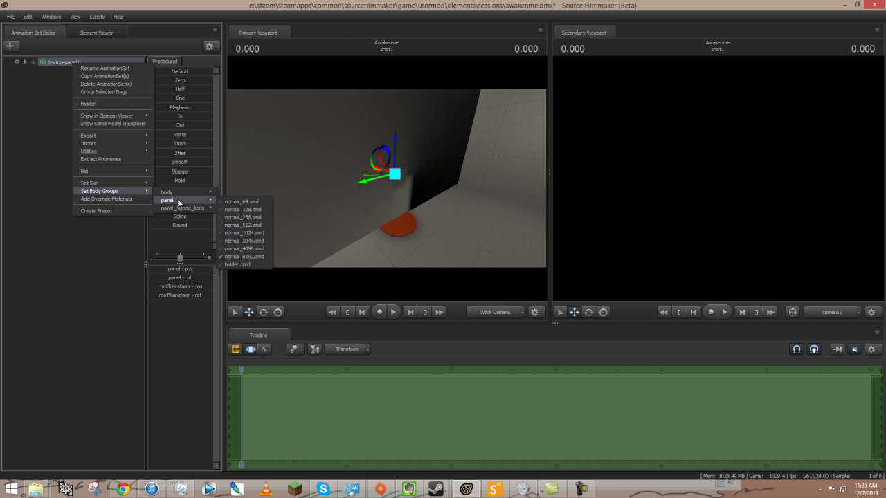
{"action": "left_click", "coordinate": [237, 210]}
Step: Lay the texture panel flat and lower it onto the floor of the room
{"action": "key", "text": "e"}
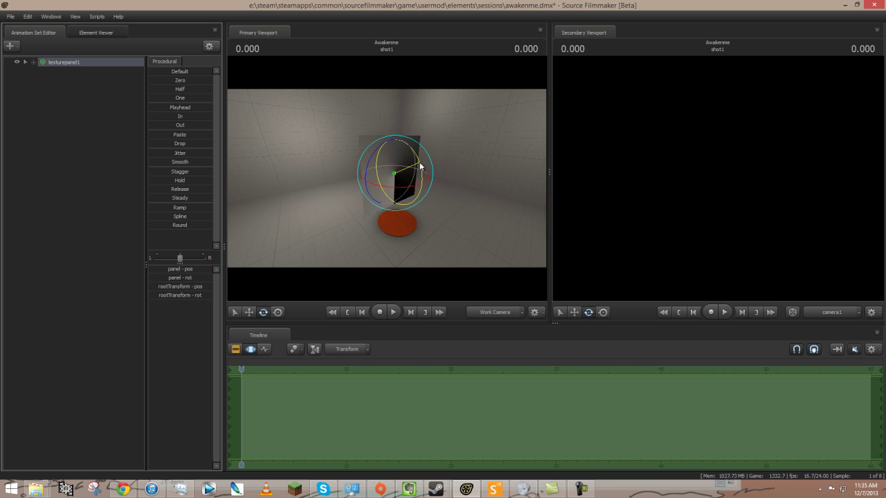
{"action": "left_click_drag", "start_coordinate": [387, 116], "coordinate": [379, 113]}
{"action": "key", "text": "r"}
{"action": "left_click_drag", "start_coordinate": [401, 183], "coordinate": [419, 225]}
{"action": "left_click", "coordinate": [395, 224]}
{"action": "key", "text": "w"}
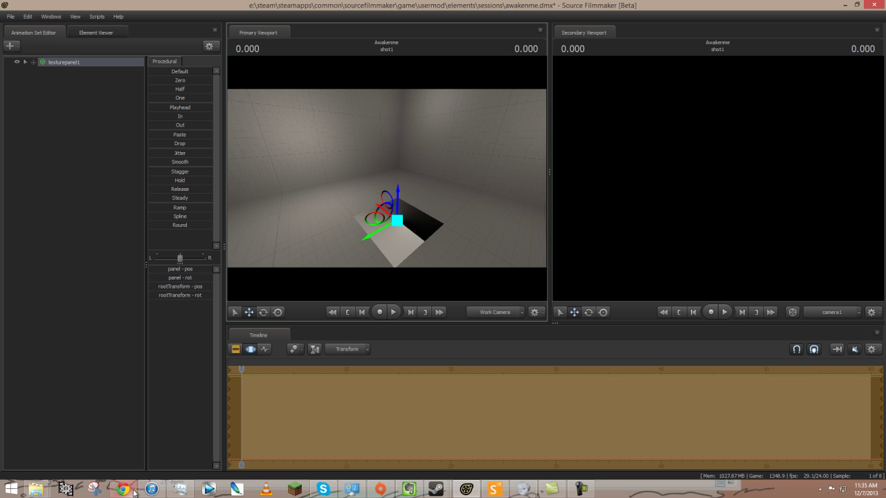
Step: Switch to the File Explorer window of the texturepanel materials folder, narrow it and move it over the viewports
{"action": "mouse_move", "coordinate": [28, 490]}
{"action": "left_click", "coordinate": [59, 443]}
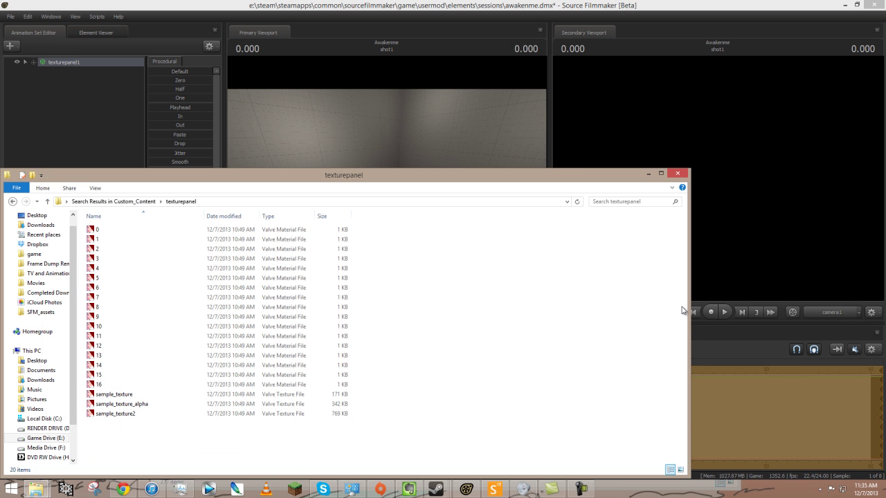
{"action": "left_click_drag", "start_coordinate": [689, 307], "coordinate": [518, 307]}
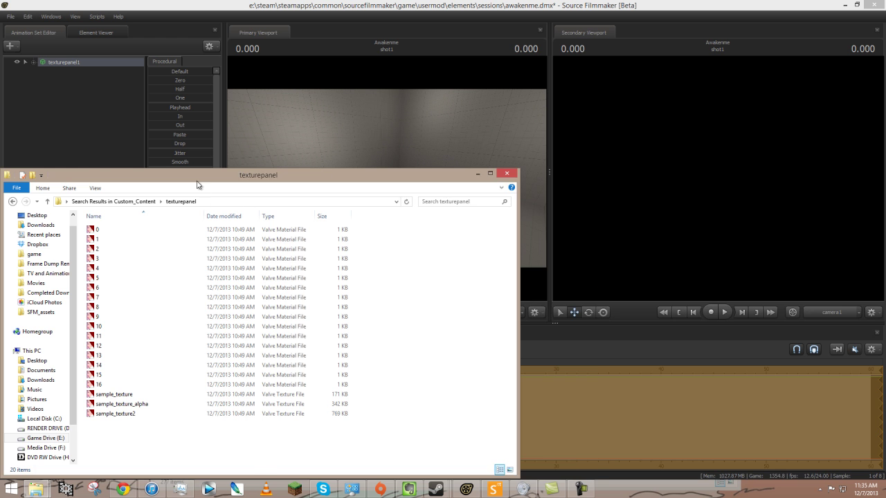
{"action": "left_click_drag", "start_coordinate": [196, 183], "coordinate": [554, 136]}
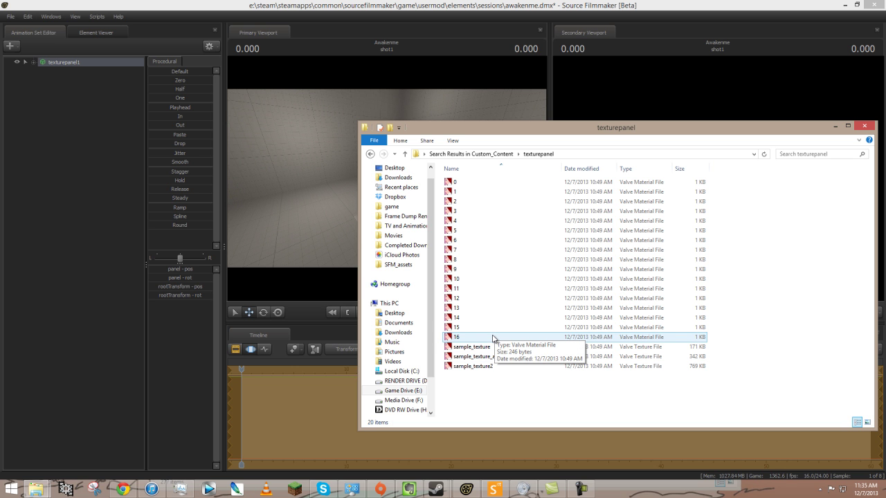
Step: Try to open the Valve Material File 0 in VTFEdit, then close the program
{"action": "left_click", "coordinate": [466, 185]}
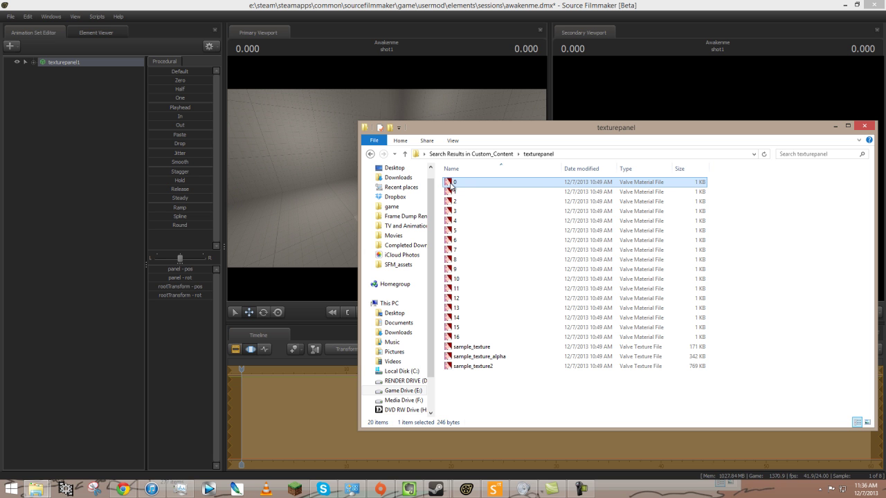
{"action": "double_click", "coordinate": [449, 184]}
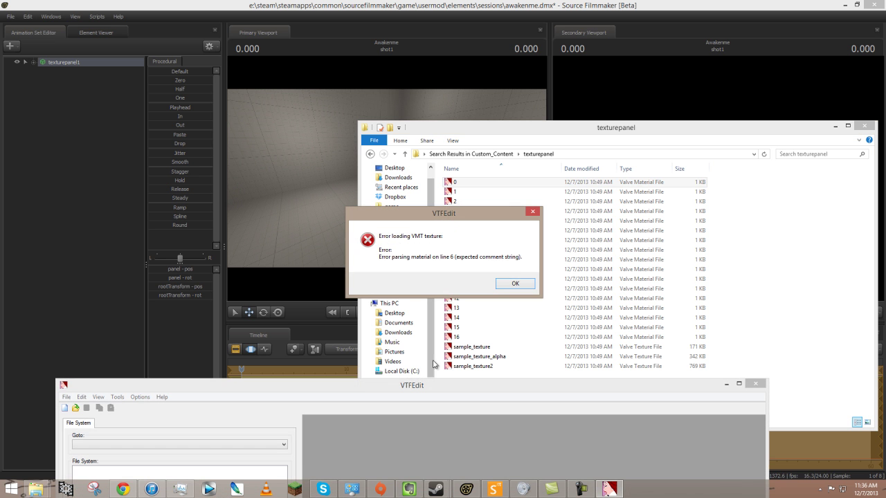
{"action": "left_click", "coordinate": [514, 285]}
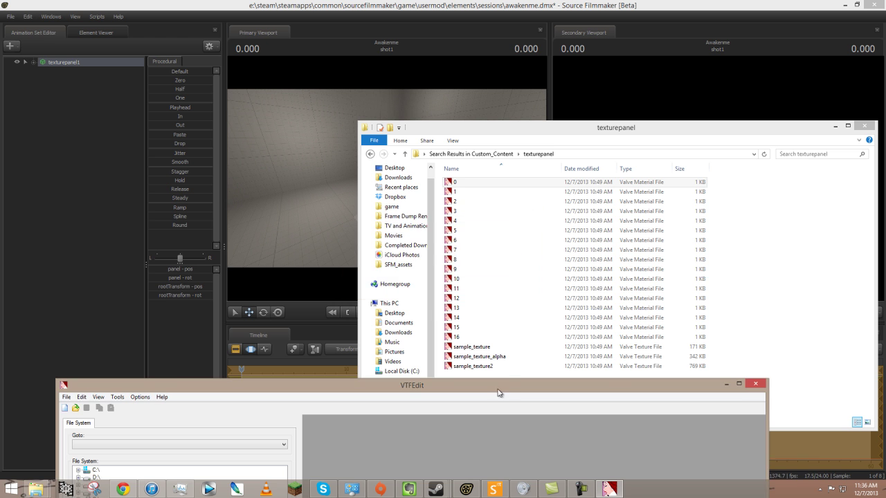
{"action": "left_click_drag", "start_coordinate": [494, 392], "coordinate": [512, 135]}
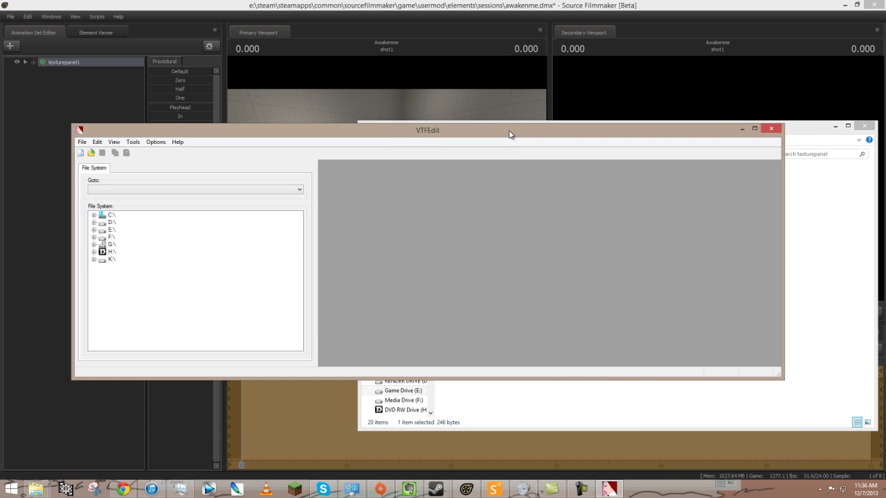
{"action": "left_click", "coordinate": [778, 129]}
Step: Try to open the Valve Material Files 1 and 11 in VTFEdit
{"action": "double_click", "coordinate": [462, 194]}
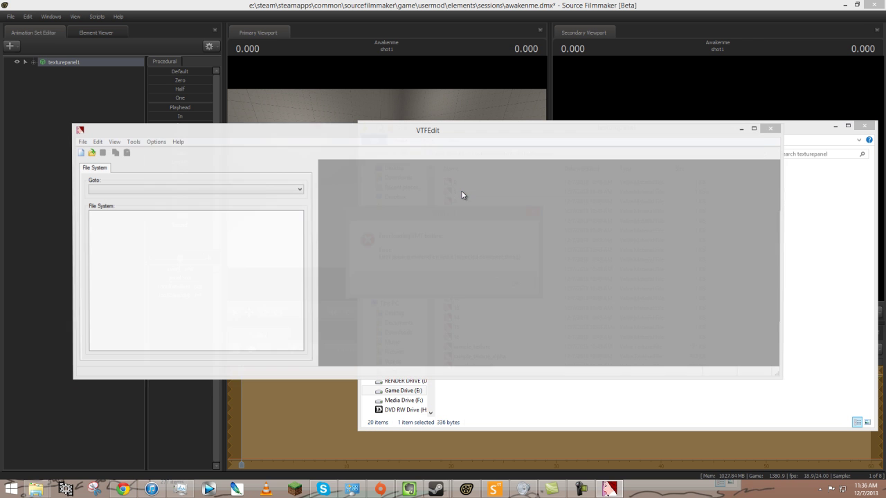
{"action": "left_click", "coordinate": [517, 284]}
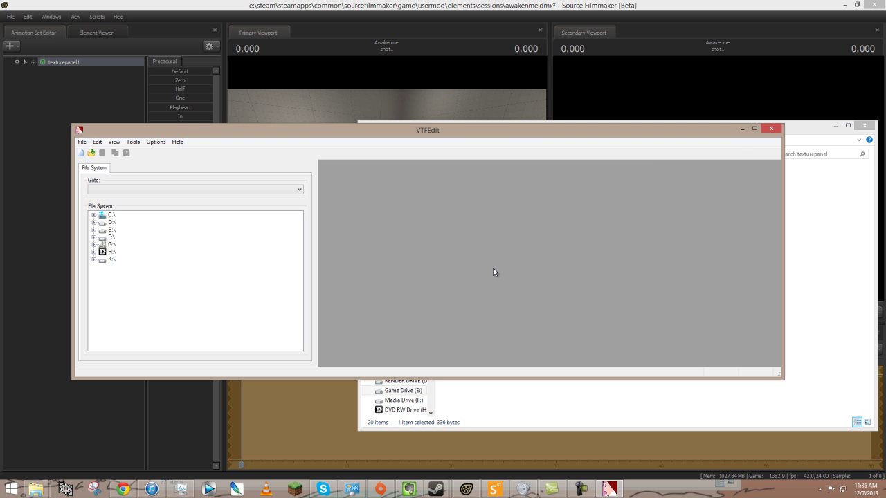
{"action": "left_click", "coordinate": [771, 128]}
{"action": "double_click", "coordinate": [485, 289]}
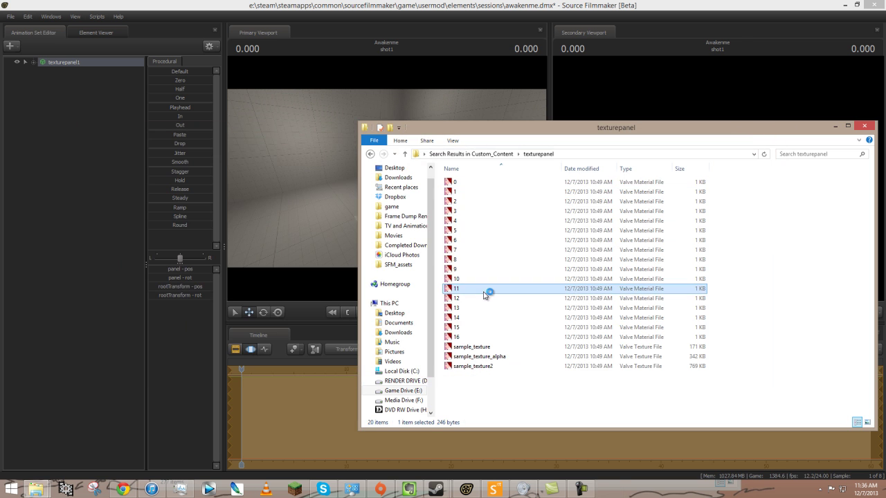
{"action": "left_click", "coordinate": [512, 286]}
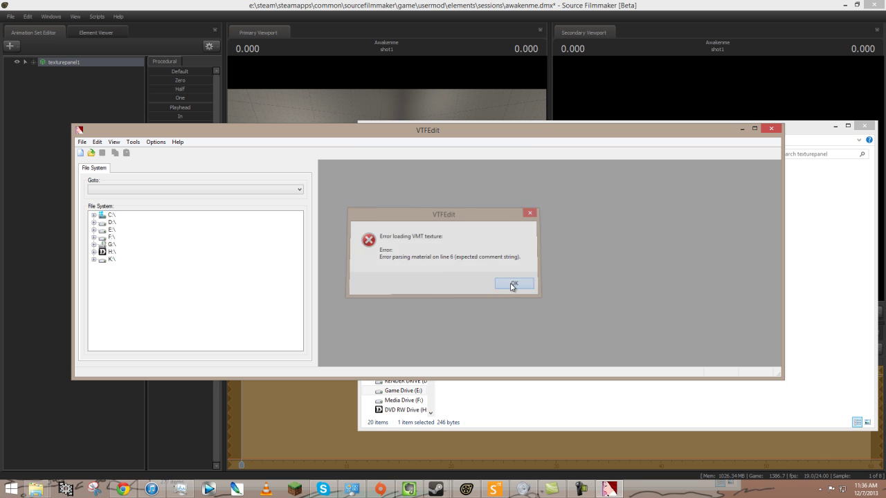
Step: Close VTFEdit, try again to open the Valve Material File 1, and close the program again
{"action": "left_click", "coordinate": [770, 129]}
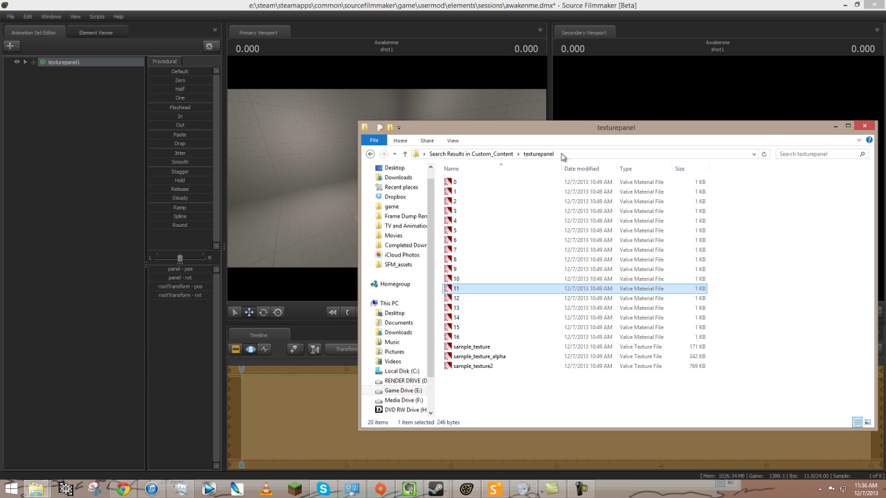
{"action": "double_click", "coordinate": [456, 191]}
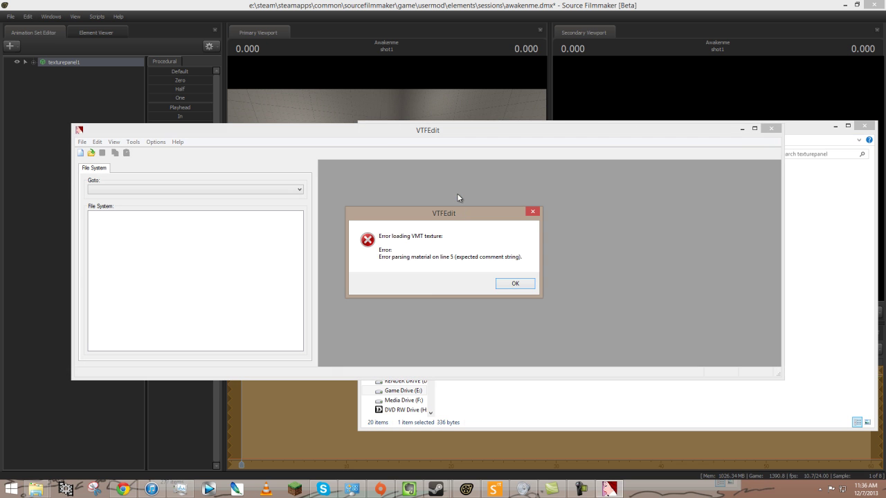
{"action": "left_click", "coordinate": [532, 212]}
{"action": "left_click", "coordinate": [770, 129]}
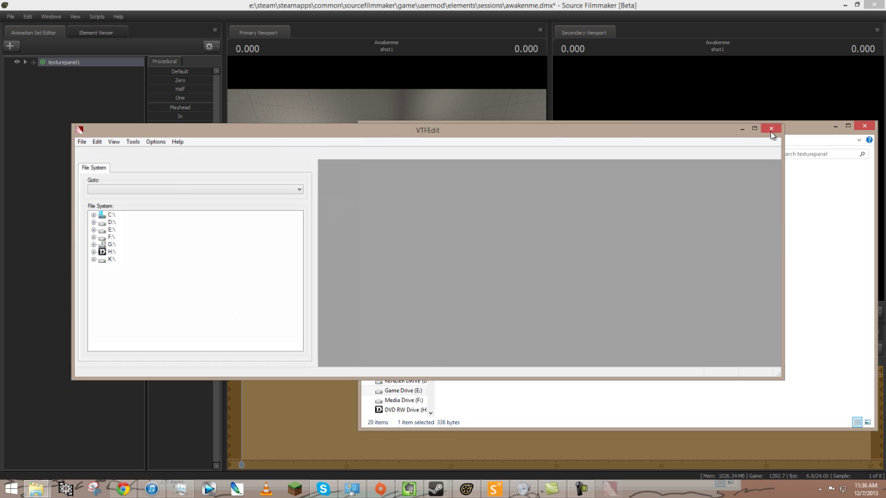
Step: Open the sample_texture and sample_texture2 Valve Texture Files in VTFEdit to view them, then close the sample_texture2 window
{"action": "left_click", "coordinate": [608, 346]}
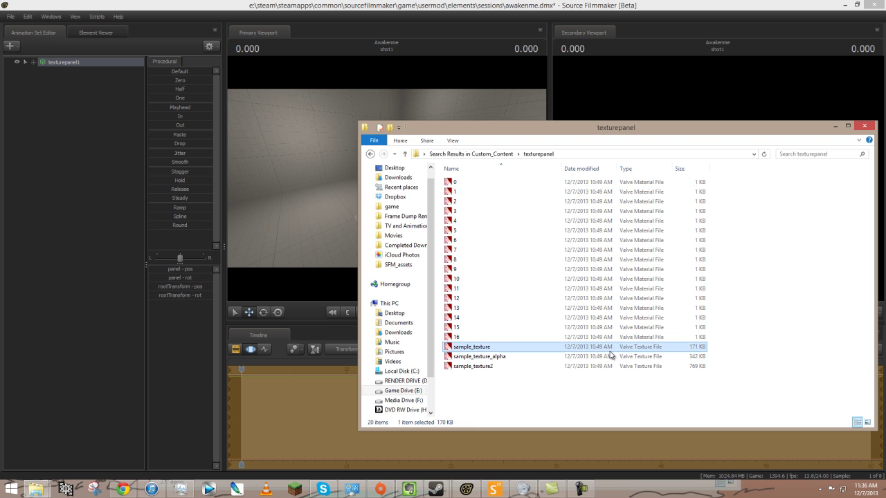
{"action": "double_click", "coordinate": [609, 349]}
{"action": "left_click", "coordinate": [805, 132]}
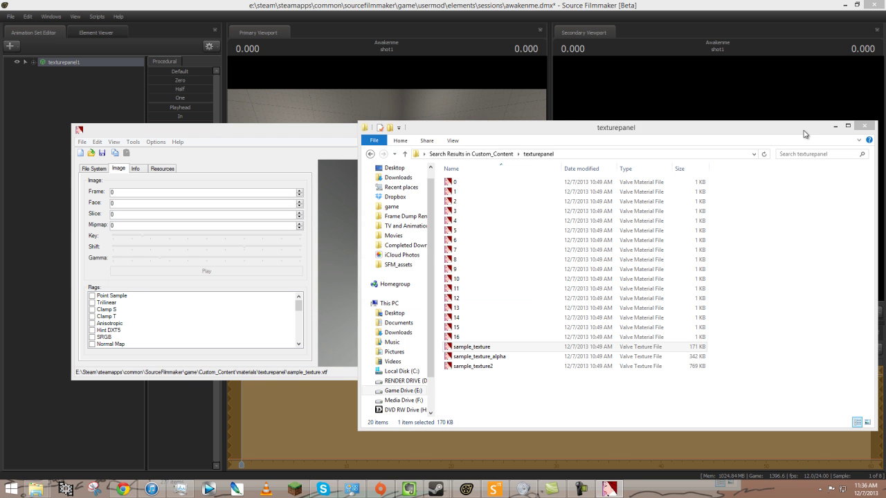
{"action": "left_click", "coordinate": [482, 367]}
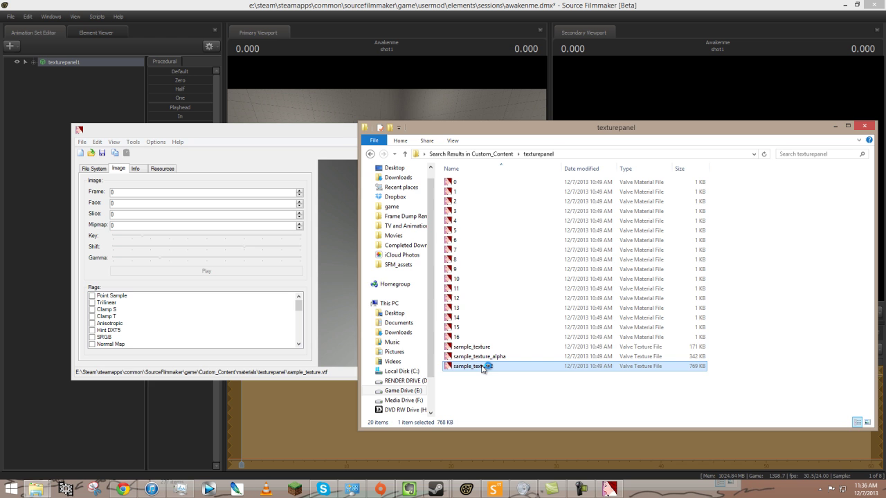
{"action": "double_click", "coordinate": [482, 367]}
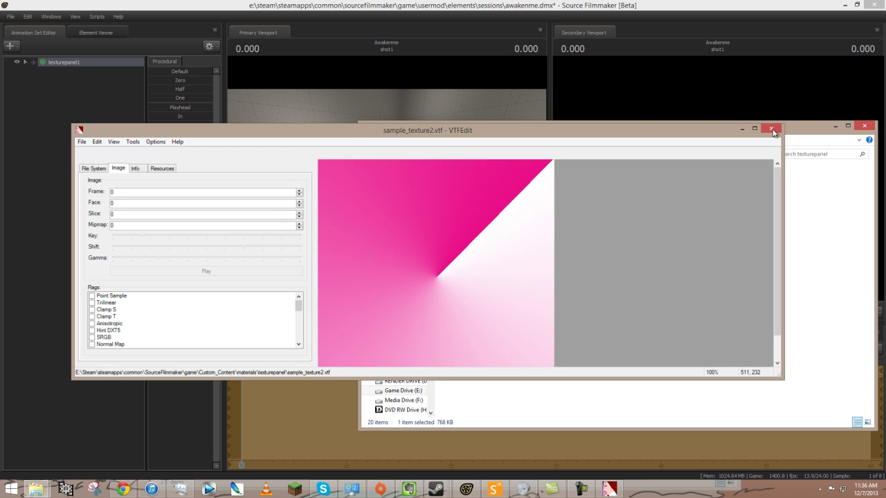
{"action": "left_click", "coordinate": [773, 131]}
Step: Try to open the Valve Material File 16 in VTFEdit
{"action": "left_click", "coordinate": [489, 337]}
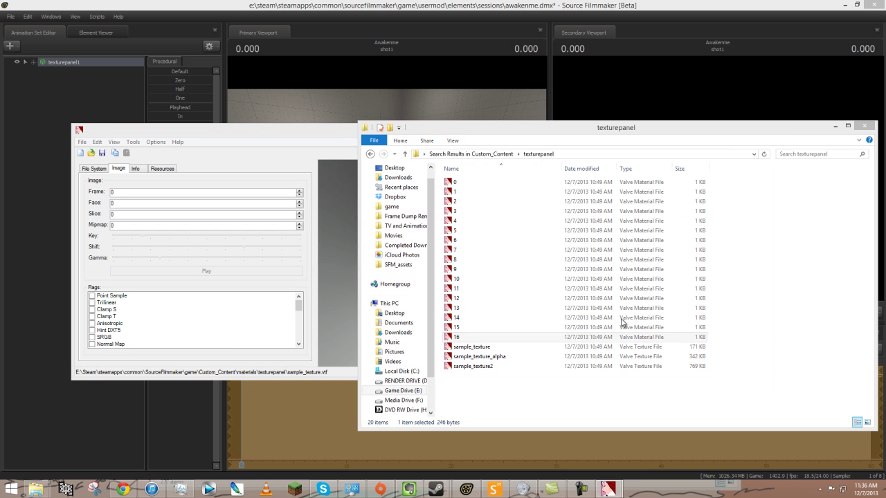
{"action": "key", "text": "Return"}
{"action": "left_click", "coordinate": [515, 282]}
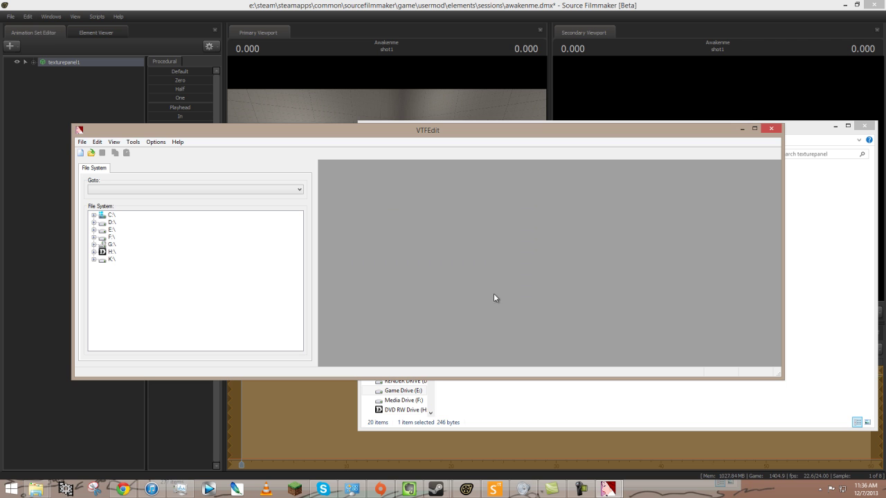
{"action": "left_click", "coordinate": [585, 493]}
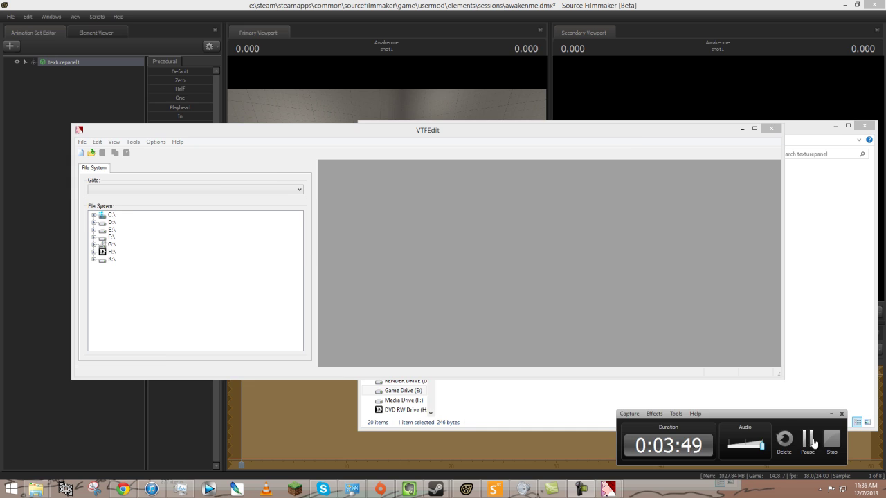
{"action": "left_click", "coordinate": [807, 440]}
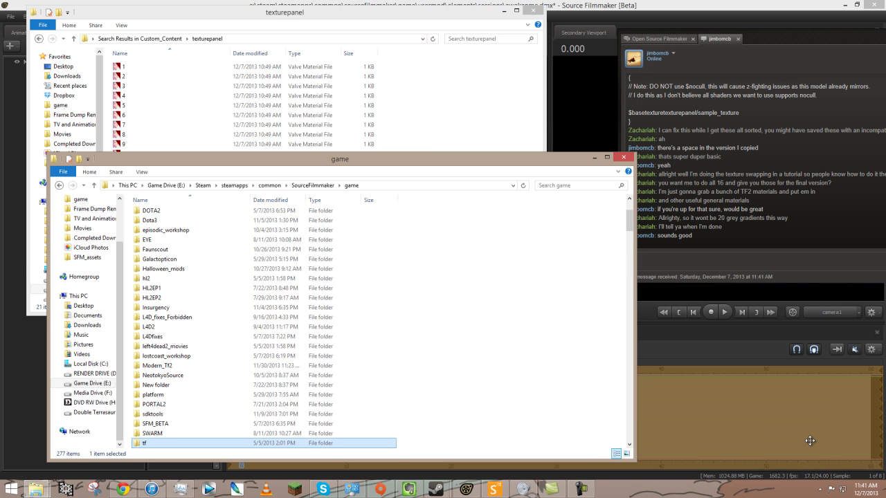
Step: Bring the texturepanel folder window forward and open the Valve Material File 0 in VTFEdit
{"action": "left_click", "coordinate": [379, 10]}
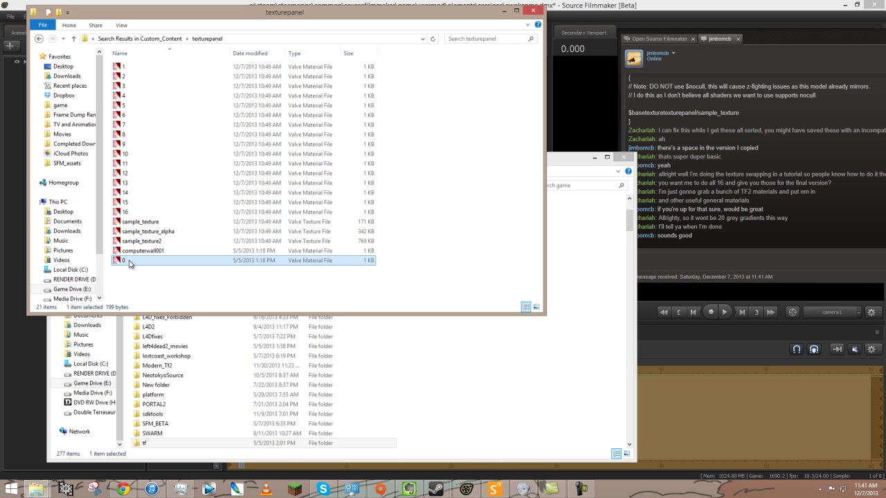
{"action": "key", "text": "F2"}
{"action": "left_click", "coordinate": [274, 294]}
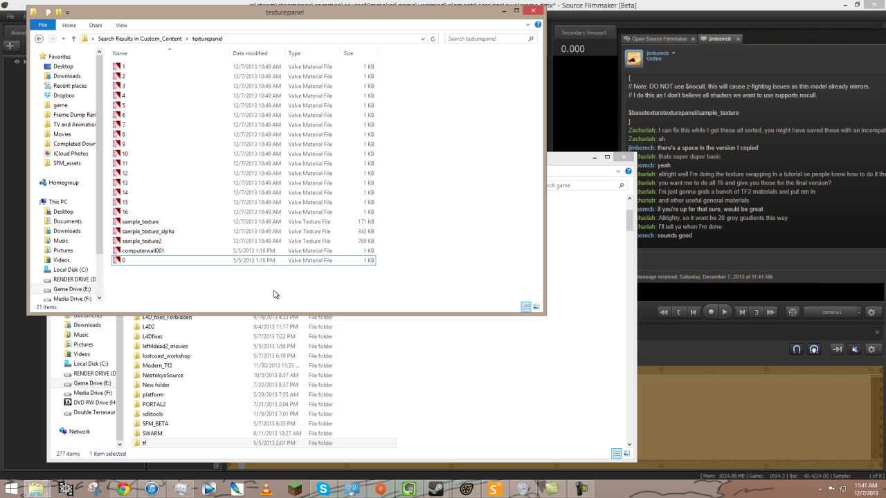
{"action": "left_click", "coordinate": [127, 262]}
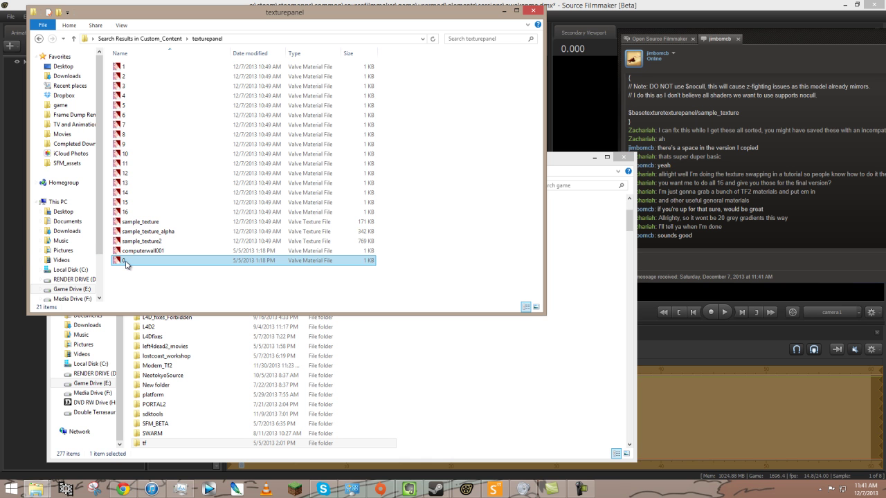
{"action": "double_click", "coordinate": [127, 262]}
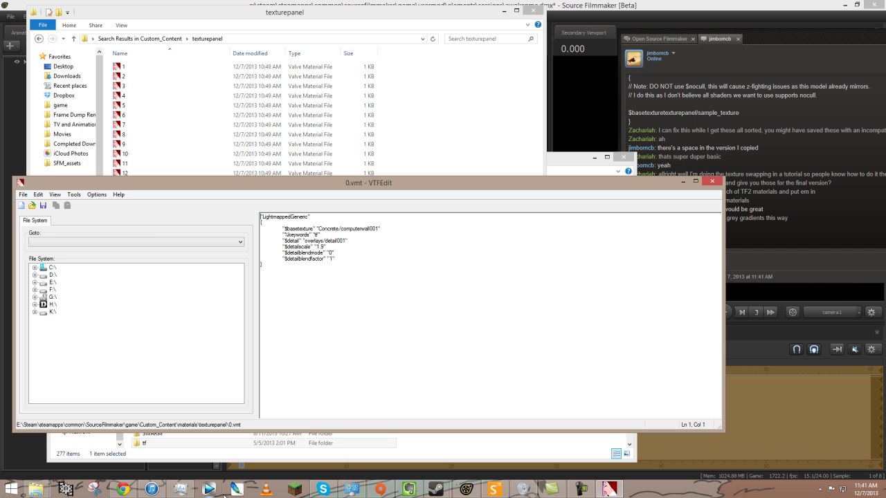
Step: Move the VTFEdit window with 0.vmt away from the texturepanel file list
{"action": "left_click", "coordinate": [119, 491]}
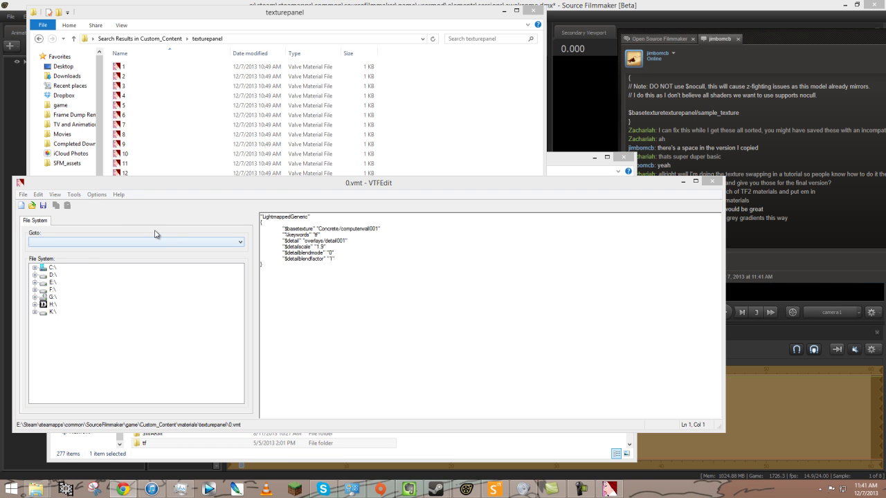
{"action": "left_click_drag", "start_coordinate": [190, 183], "coordinate": [272, 77]}
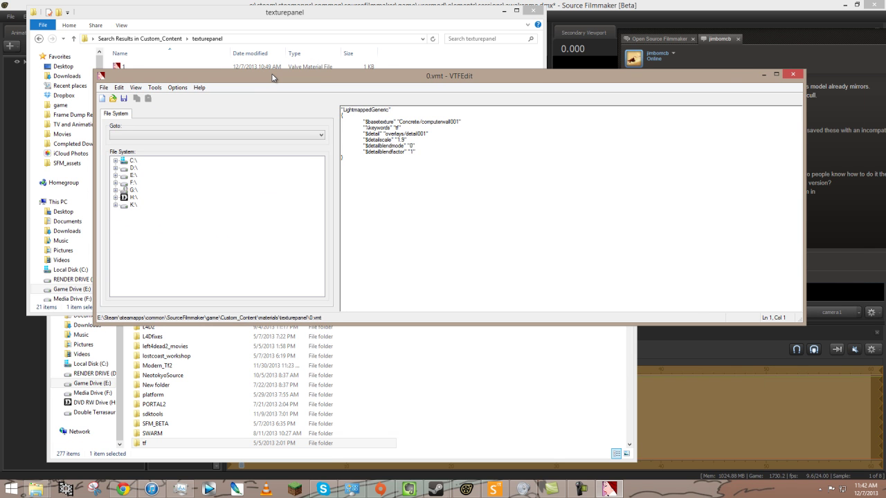
{"action": "left_click_drag", "start_coordinate": [272, 76], "coordinate": [376, 150]}
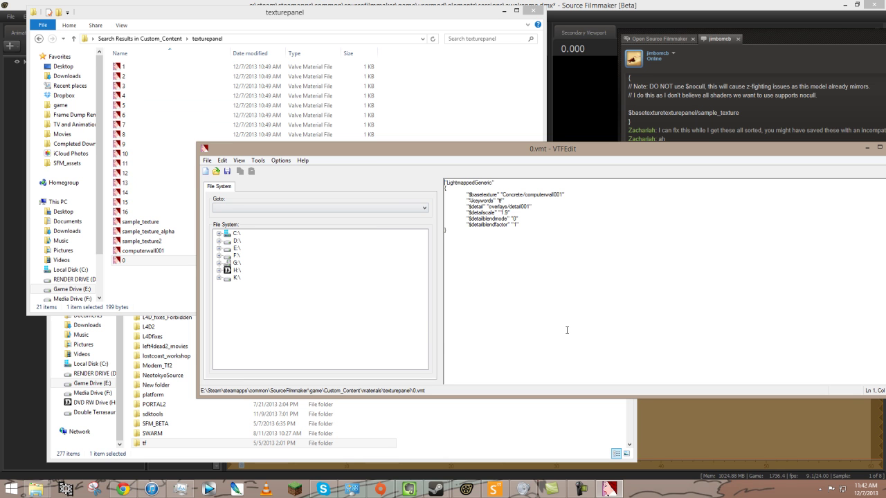
{"action": "left_click_drag", "start_coordinate": [570, 326], "coordinate": [408, 190]}
Step: Replace the LightmappedGeneric shader name on the first line of 0.vmt with "vertexlitgeneric"
{"action": "left_click_drag", "start_coordinate": [519, 154], "coordinate": [380, 199]}
{"action": "left_click", "coordinate": [456, 199]}
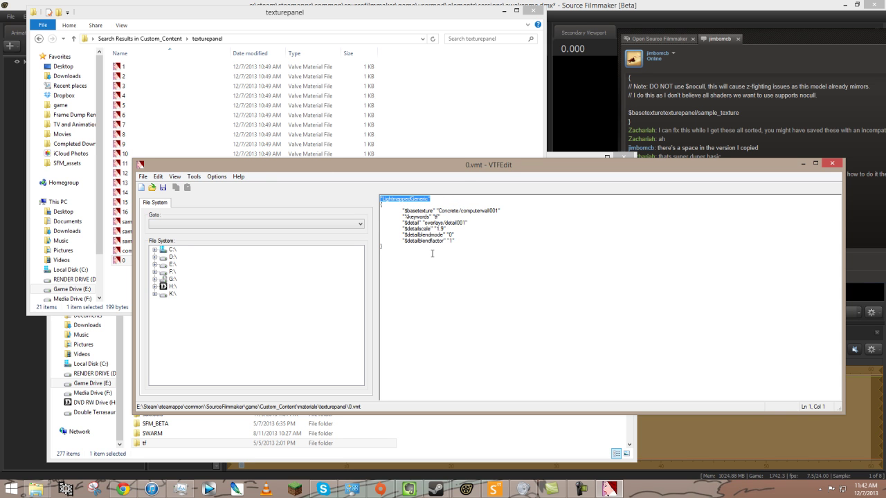
{"action": "type", "text": "\"vertexlitgeneri"}
{"action": "left_click_drag", "start_coordinate": [420, 199], "coordinate": [390, 193]}
{"action": "left_click", "coordinate": [421, 198]}
Step: Delete the %keywords "tf" line from 0.vmt and close the gap it leaves, then shift the VTFEdit window aside
{"action": "left_click_drag", "start_coordinate": [401, 218], "coordinate": [466, 217]}
{"action": "key", "text": "BackSpace"}
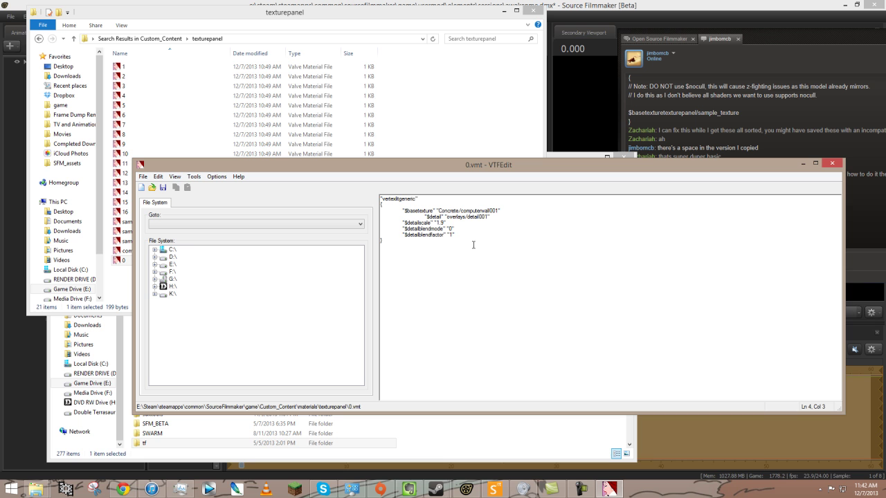
{"action": "key", "text": "BackSpace"}
{"action": "left_click_drag", "start_coordinate": [420, 166], "coordinate": [463, 164]}
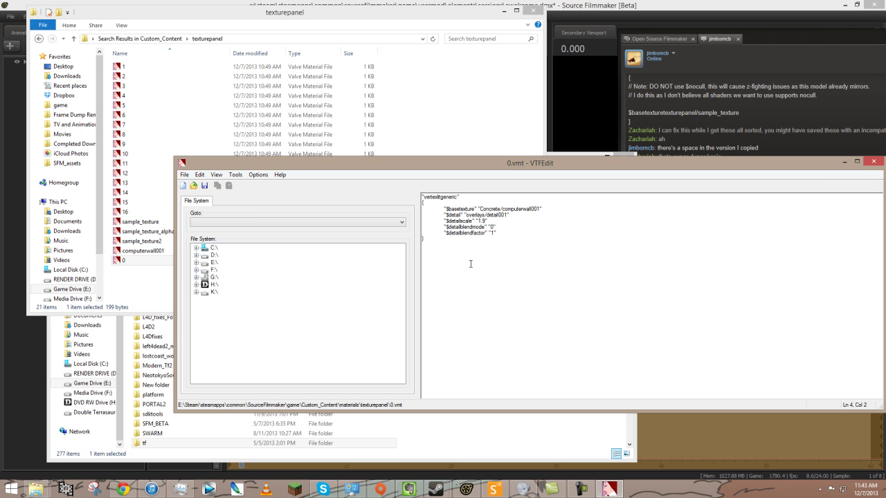
Step: Switch to the File Explorer window of the SourceFilmmaker game folder and maximize it
{"action": "key", "text": "alt+Tab"}
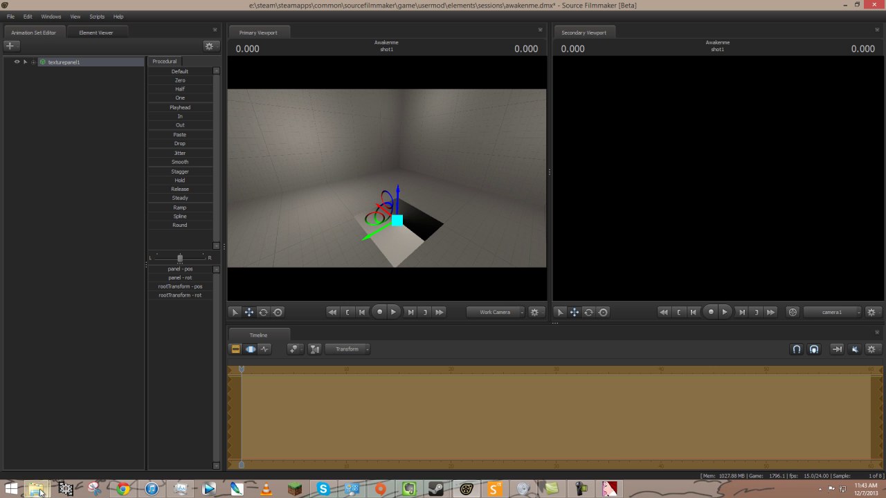
{"action": "mouse_move", "coordinate": [38, 487]}
{"action": "left_click", "coordinate": [189, 442]}
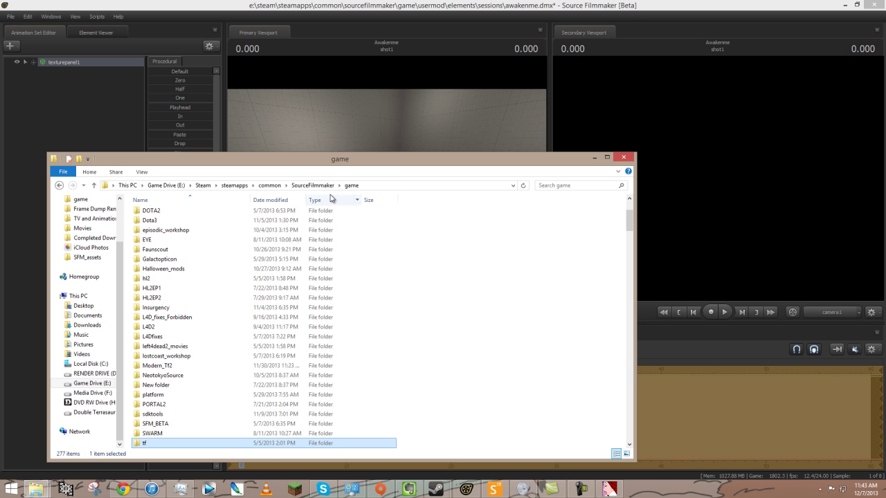
{"action": "left_click_drag", "start_coordinate": [339, 167], "coordinate": [380, 124]}
{"action": "double_click", "coordinate": [380, 125]}
Step: Open the tf folder inside the game folder
{"action": "scroll", "coordinate": [158, 191], "scroll_direction": "up", "scroll_amount": 1}
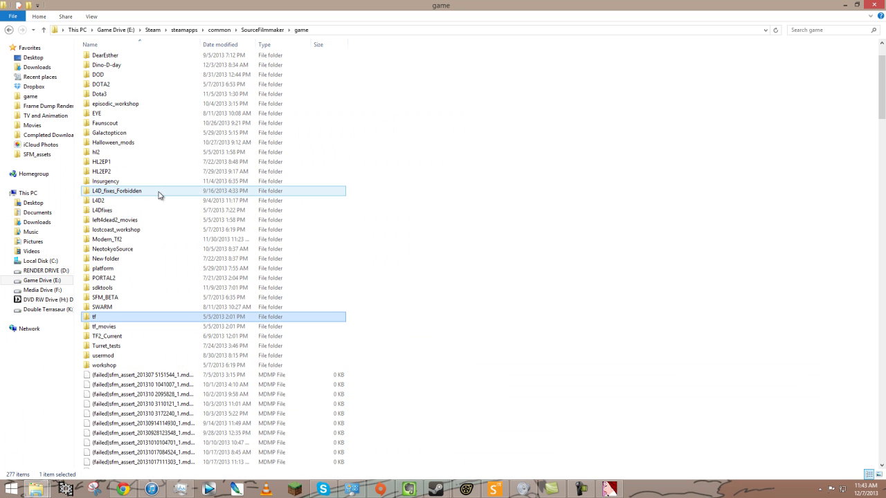
{"action": "scroll", "coordinate": [160, 193], "scroll_direction": "up", "scroll_amount": 2}
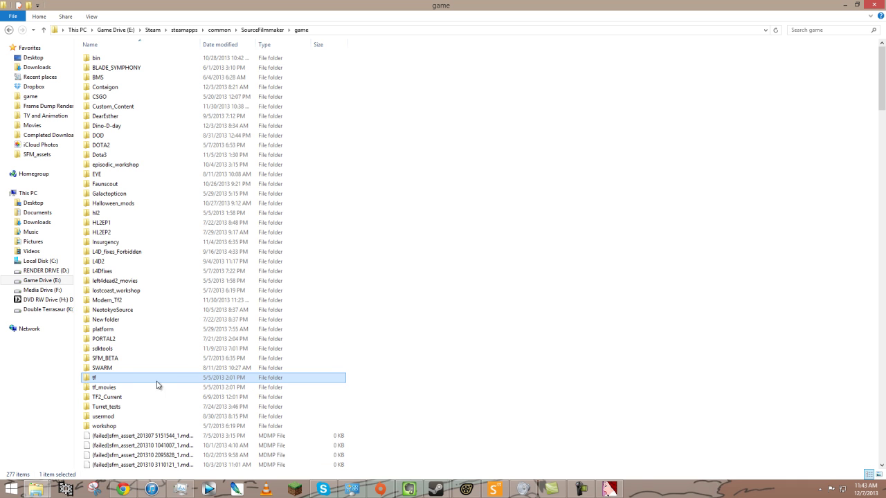
{"action": "double_click", "coordinate": [125, 383]}
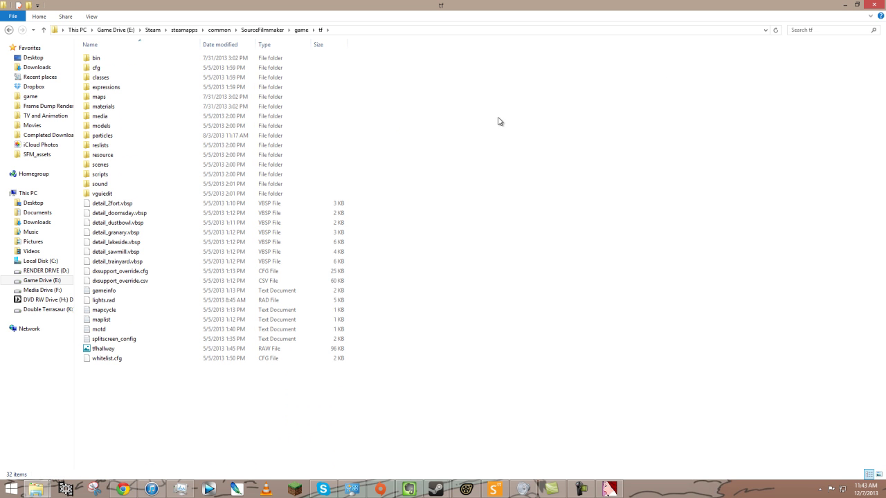
Step: Search the tf folder for wooden, then replace the search term with floor
{"action": "left_click", "coordinate": [805, 28]}
{"action": "type", "text": "wooden"}
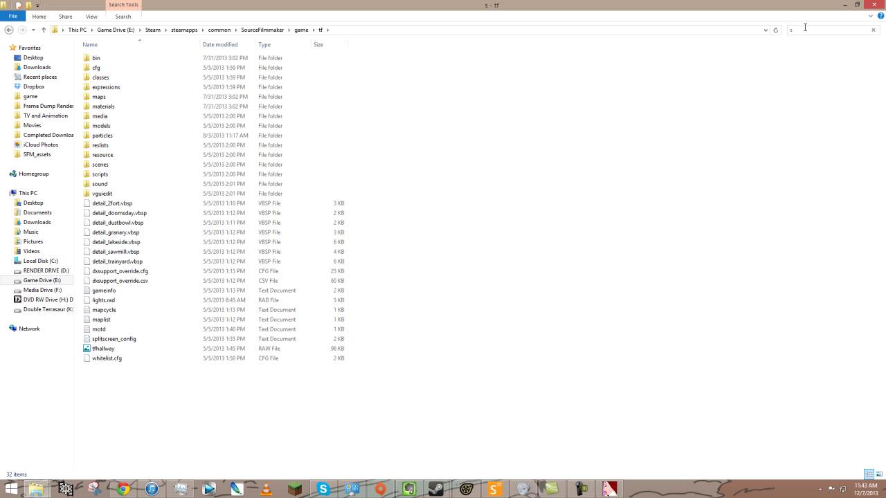
{"action": "type", "text": "a"}
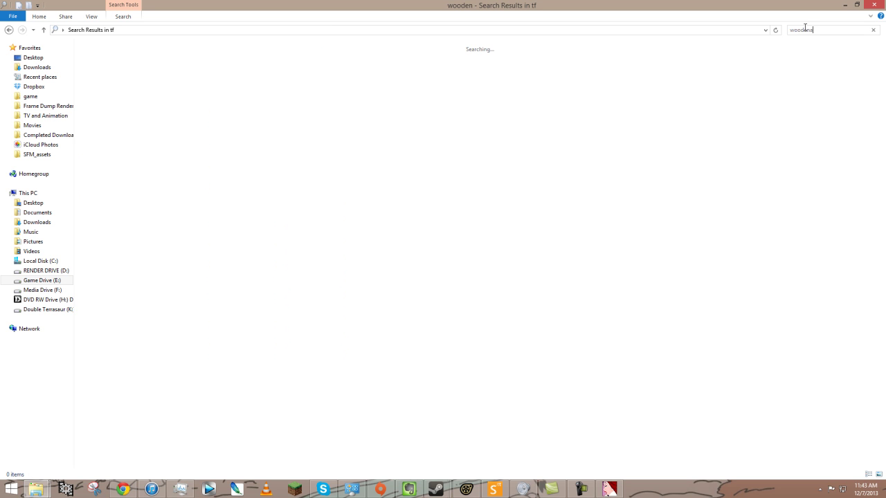
{"action": "key", "text": "ctrl+a"}
{"action": "type", "text": "floor"}
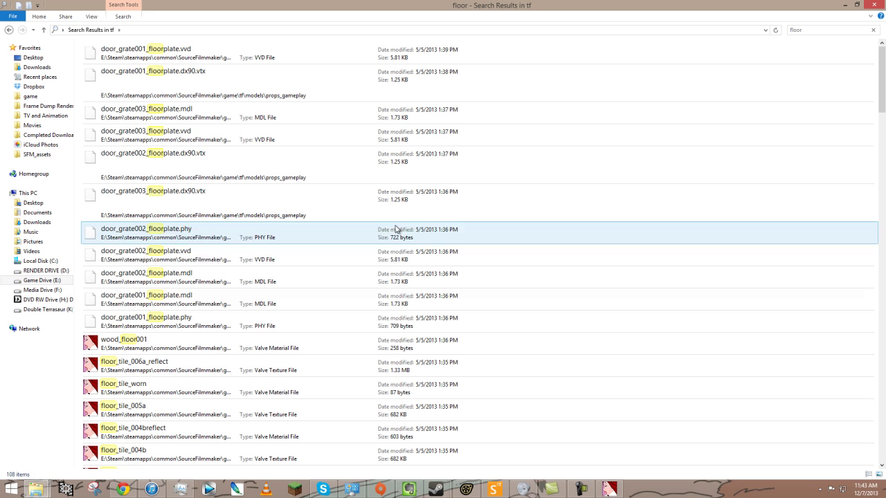
Step: Open the wood_floor001 Valve Material File in VTFEdit to view its parameters, then return to the search results
{"action": "left_click", "coordinate": [341, 334]}
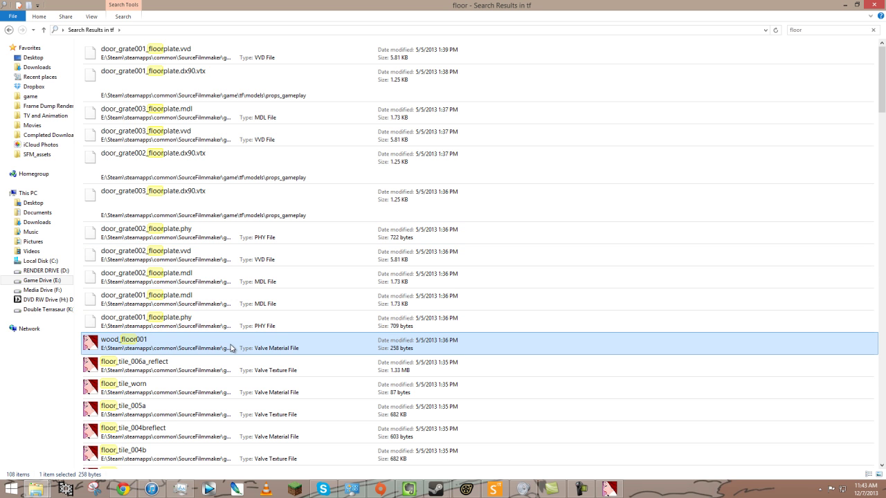
{"action": "double_click", "coordinate": [178, 351]}
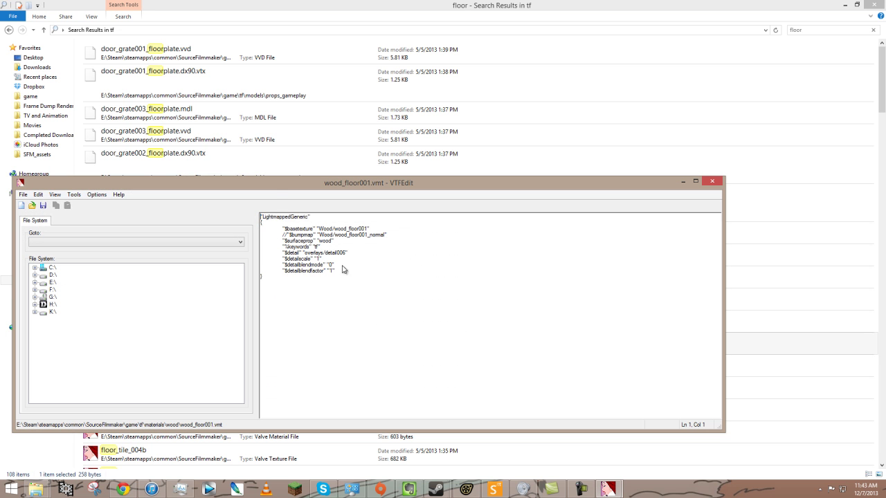
{"action": "left_click_drag", "start_coordinate": [298, 185], "coordinate": [321, 78]}
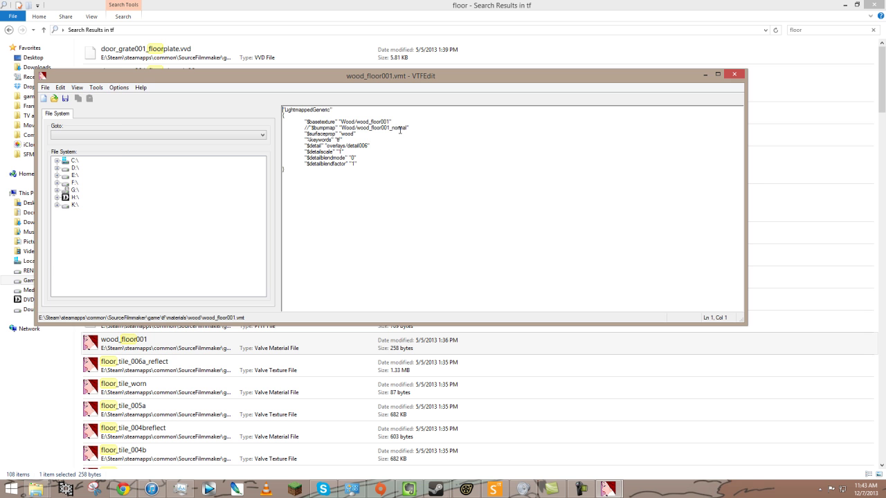
{"action": "left_click", "coordinate": [399, 5]}
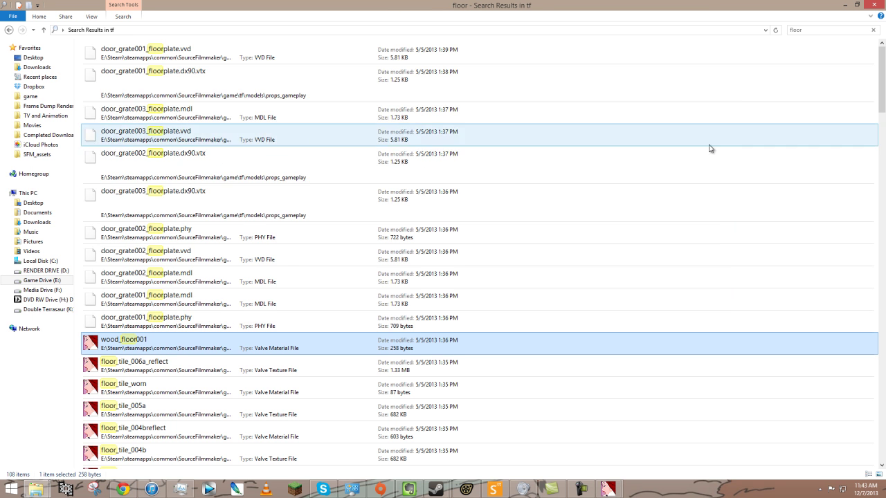
Step: Find the wood_floor001 Valve Texture File in the floor search results and open it in VTFEdit to view its image
{"action": "scroll", "coordinate": [684, 254], "scroll_direction": "down", "scroll_amount": 20}
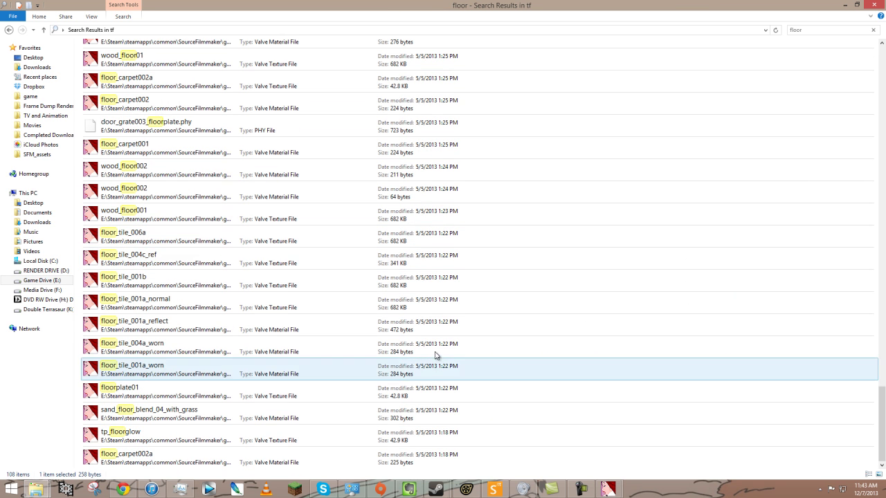
{"action": "scroll", "coordinate": [256, 365], "scroll_direction": "up", "scroll_amount": 3}
{"action": "scroll", "coordinate": [217, 364], "scroll_direction": "down", "scroll_amount": 4}
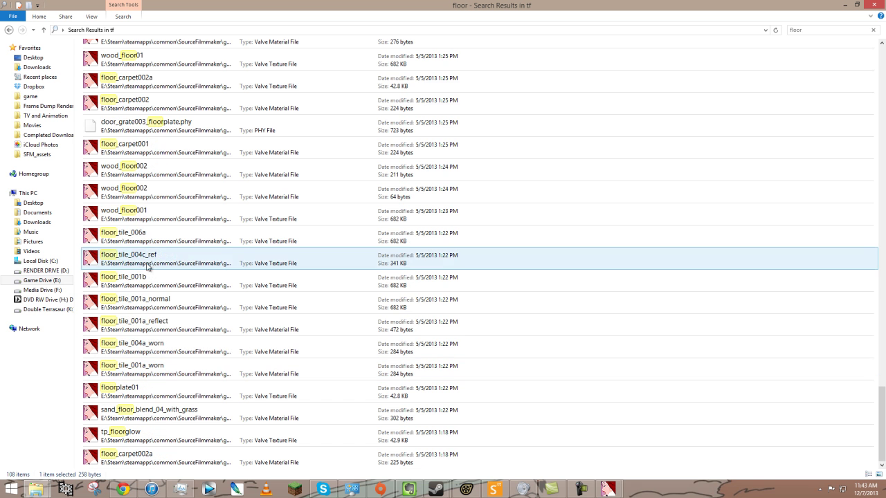
{"action": "double_click", "coordinate": [147, 215]}
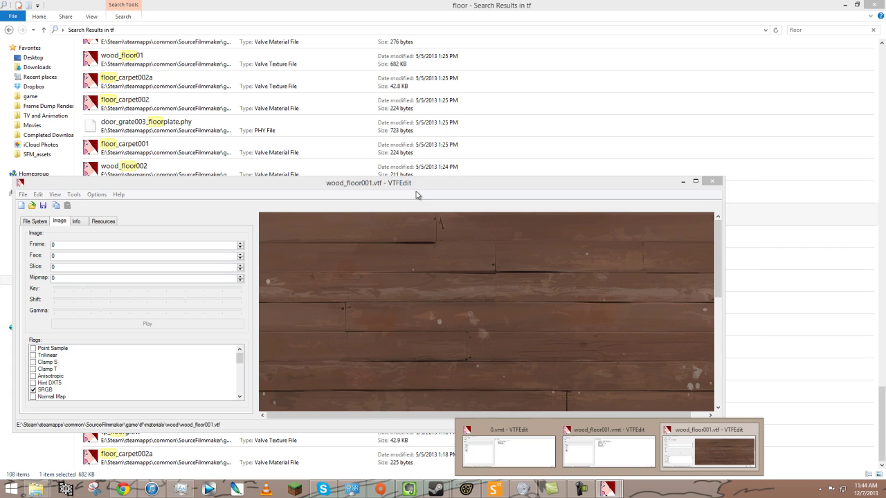
{"action": "left_click_drag", "start_coordinate": [415, 190], "coordinate": [434, 117]}
Step: Examine the $basetexture line in the wood_floor001.vmt window, then bring the wood_floor001.vtf image forward for comparison
{"action": "mouse_move", "coordinate": [625, 490]}
{"action": "left_click", "coordinate": [618, 456]}
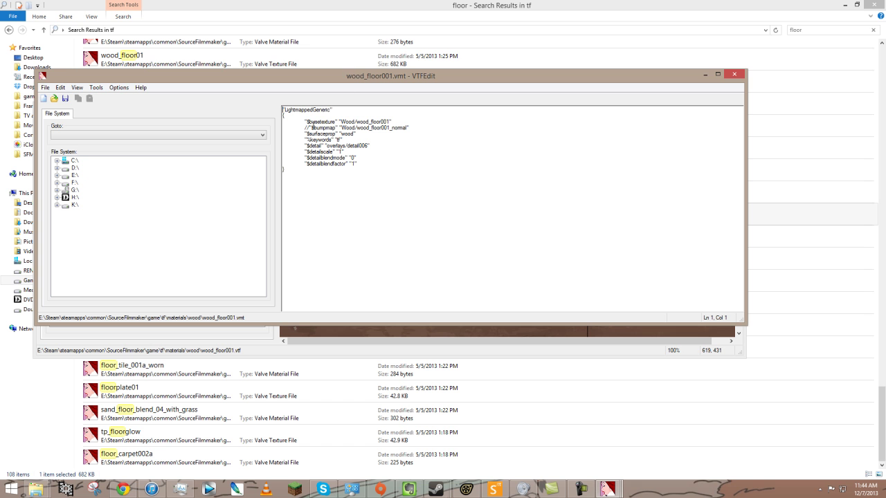
{"action": "left_click_drag", "start_coordinate": [301, 123], "coordinate": [408, 123]}
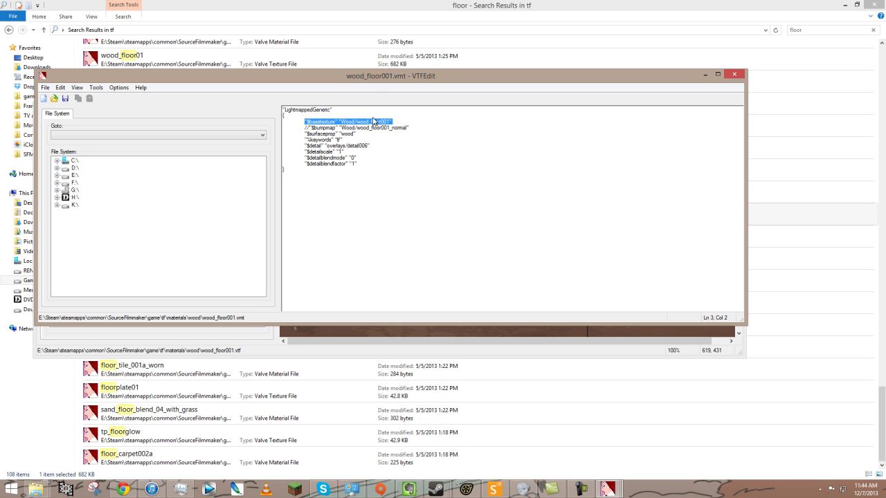
{"action": "left_click_drag", "start_coordinate": [383, 77], "coordinate": [405, 153]}
{"action": "left_click_drag", "start_coordinate": [390, 108], "coordinate": [384, 29]}
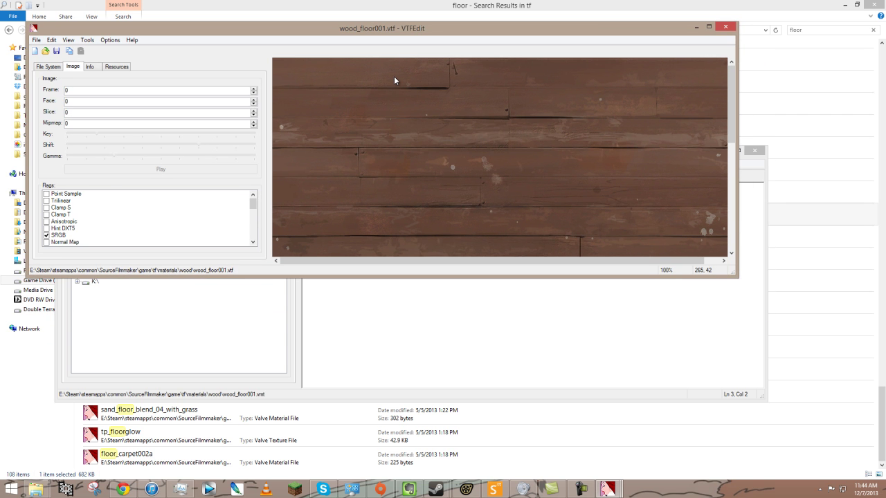
Step: Copy the braced parameter block from wood_floor001.vmt and paste it over the parameter block in 0.vmt
{"action": "left_click", "coordinate": [409, 332]}
{"action": "left_click_drag", "start_coordinate": [500, 312], "coordinate": [260, 202]}
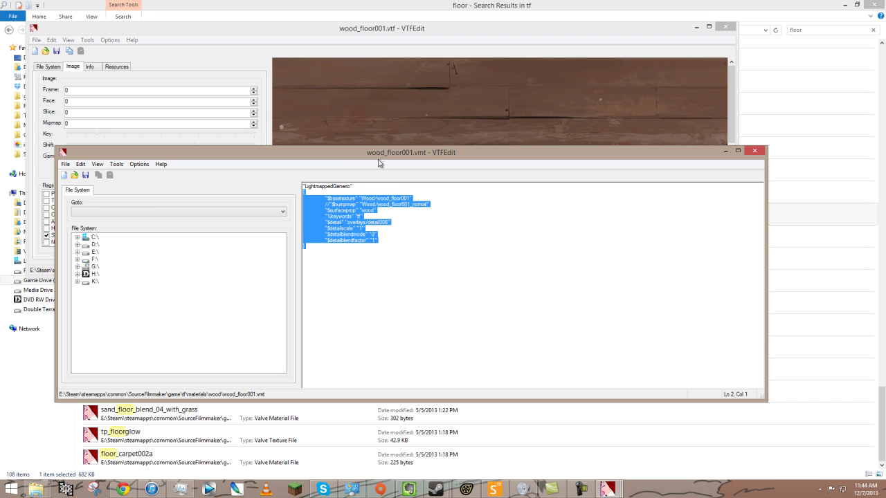
{"action": "mouse_move", "coordinate": [607, 489]}
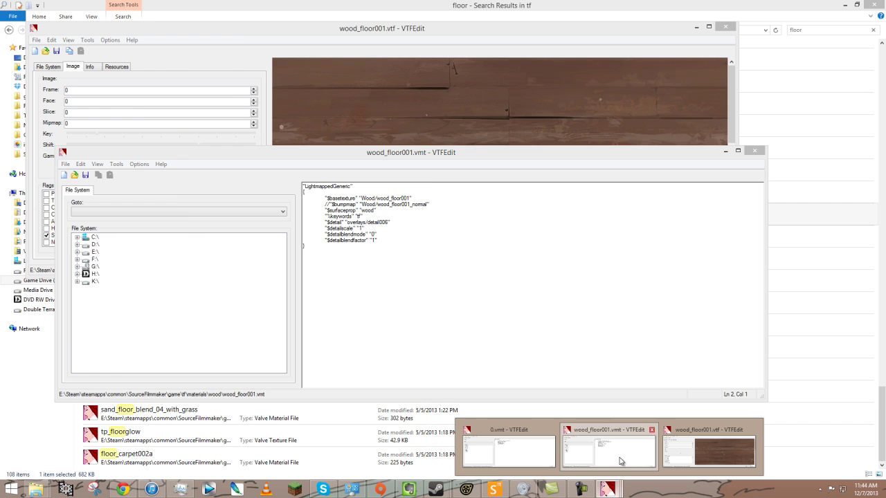
{"action": "left_click", "coordinate": [509, 446]}
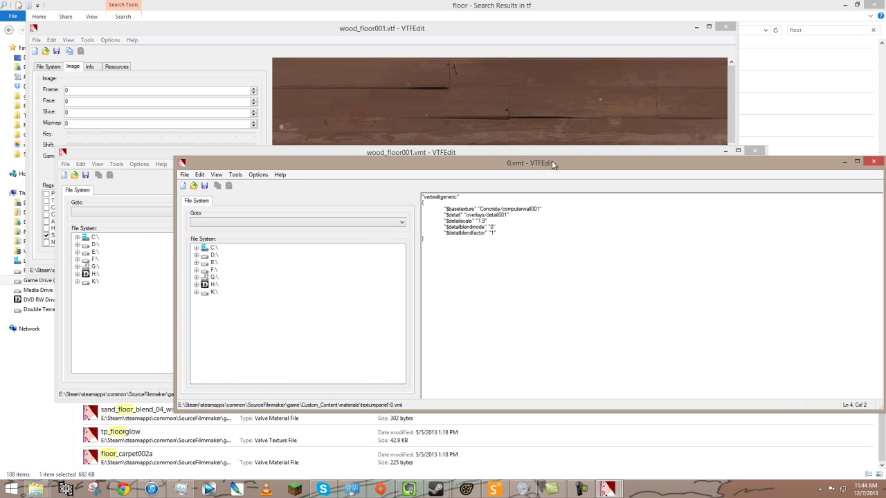
{"action": "left_click_drag", "start_coordinate": [518, 275], "coordinate": [394, 204]}
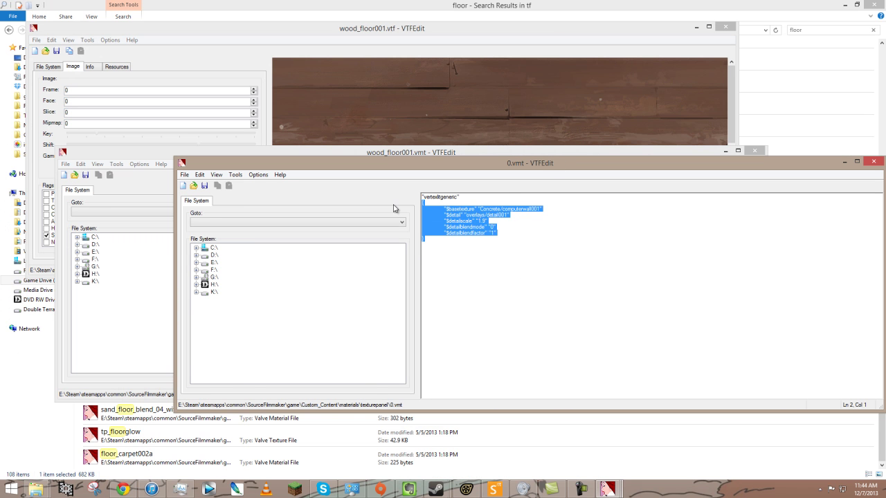
{"action": "type", "text": "{ \t\"$basetexture\" \"Wood/wood_floor001\" \t//\"$bumpmap\" \"Wood/wood_floor001_normal\" \t\"$surfaceprop\" \"wood\" \t\"%keywords\" \"tf\" \t\"$detail\" \"overlays/detail006\" \t\"$detailscale\" \"1\" \t\"$detailblendmode\" \"0\" \t\"$detailblendfactor\" \"1\" }"}
Step: Compare the vertexlitgeneric shader line in 0.vmt with the LightmappedGeneric line in wood_floor001.vmt
{"action": "double_click", "coordinate": [452, 197]}
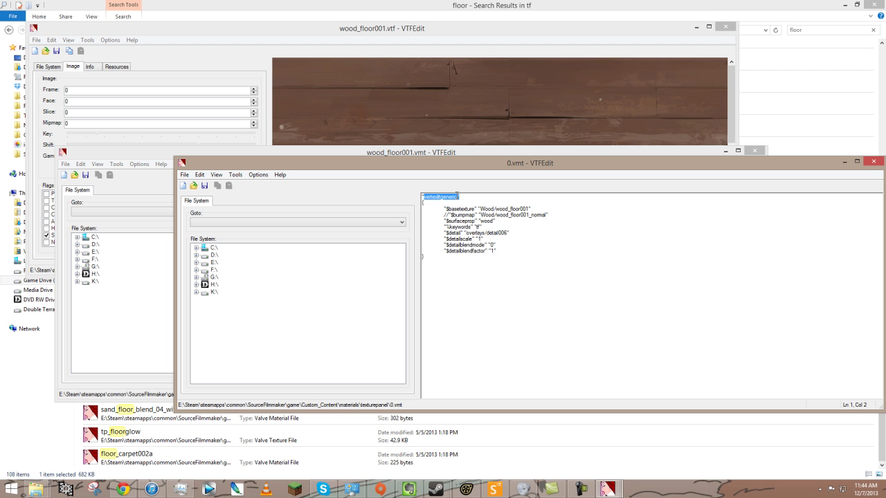
{"action": "mouse_move", "coordinate": [620, 490]}
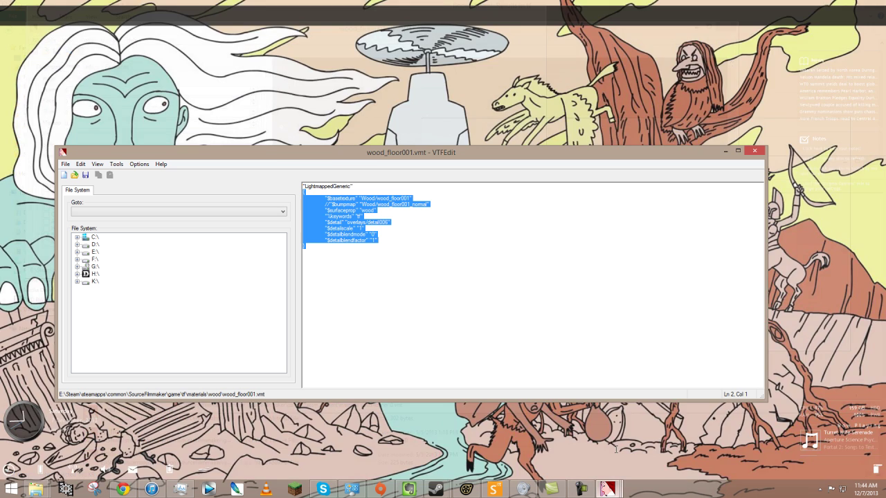
{"action": "left_click", "coordinate": [619, 452]}
{"action": "left_click_drag", "start_coordinate": [353, 188], "coordinate": [318, 175]}
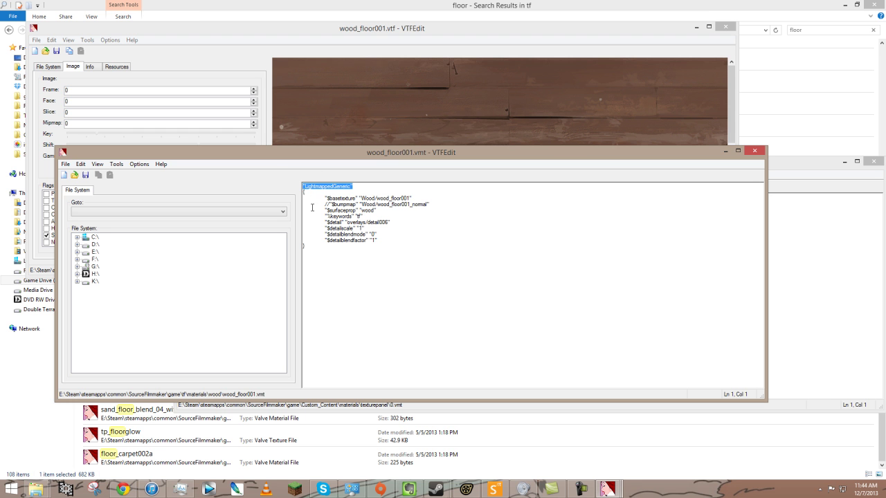
{"action": "left_click_drag", "start_coordinate": [367, 150], "coordinate": [464, 220]}
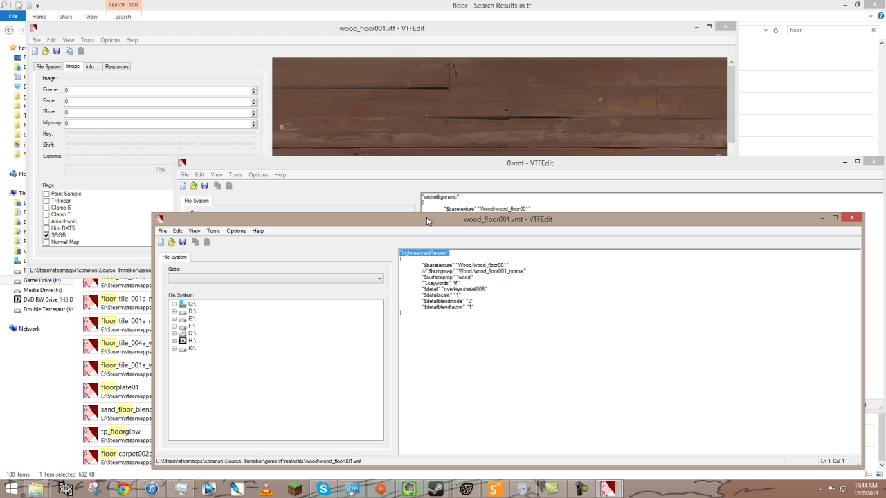
Step: Bring the 0.vmt window in front of the wood_floor001.vmt window and save 0.vmt
{"action": "left_click", "coordinate": [369, 187]}
{"action": "left_click", "coordinate": [495, 461]}
{"action": "left_click_drag", "start_coordinate": [427, 220], "coordinate": [427, 289]}
{"action": "left_click", "coordinate": [442, 174]}
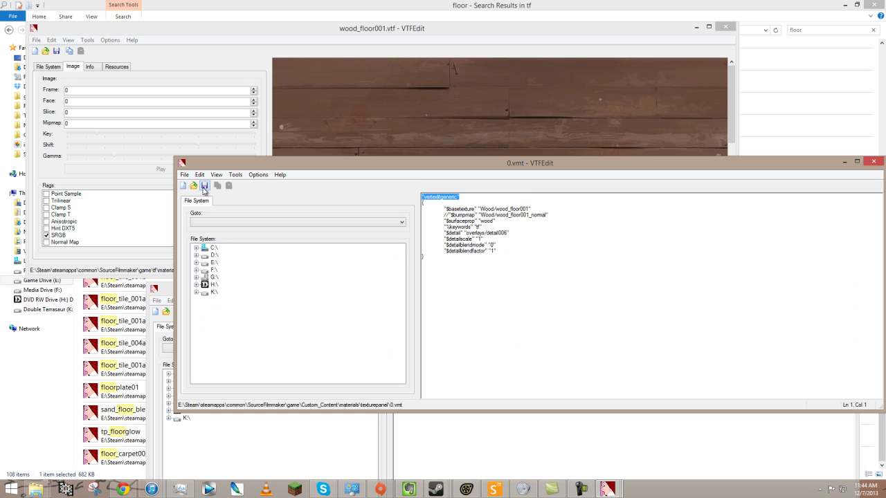
Step: Switch to Source Filmmaker and check the skin choices of texturepanel1 without changing its skin
{"action": "left_click", "coordinate": [468, 490]}
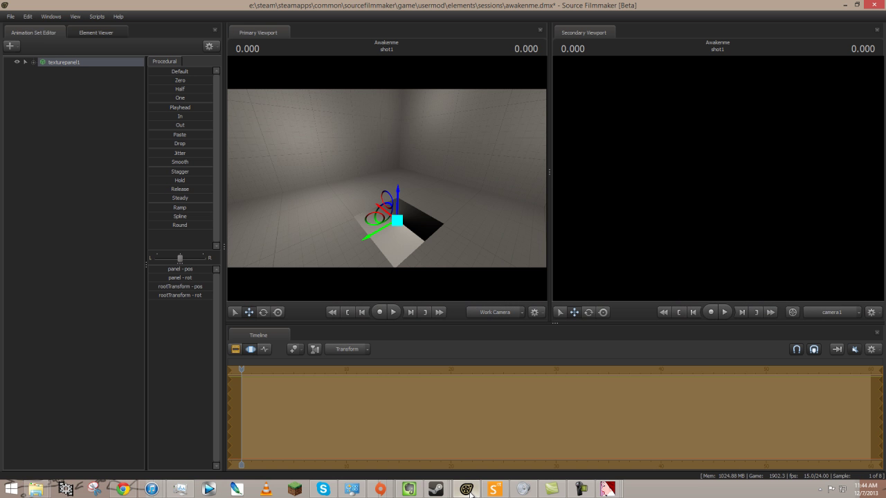
{"action": "right_click", "coordinate": [76, 60]}
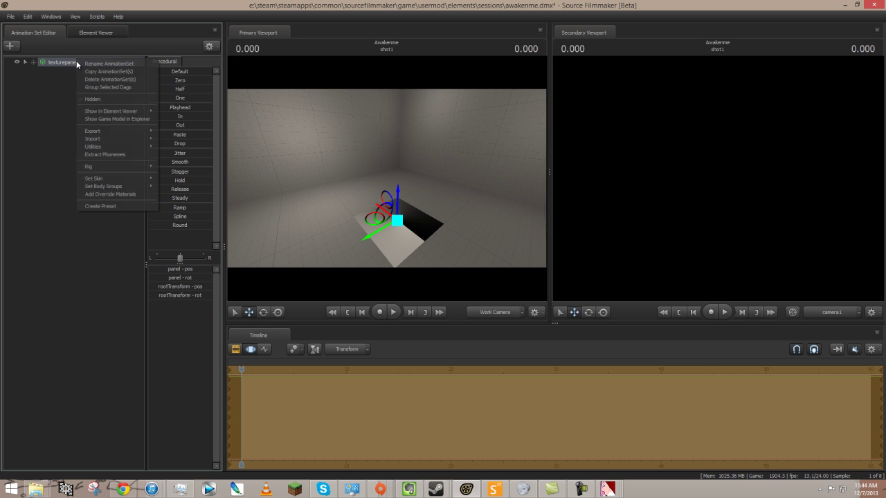
{"action": "left_click", "coordinate": [73, 62]}
{"action": "right_click", "coordinate": [70, 63]}
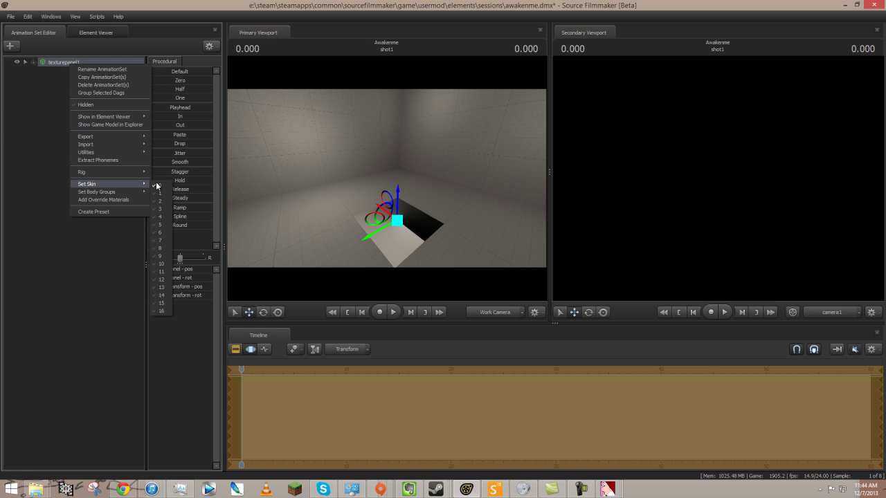
{"action": "left_click", "coordinate": [317, 53]}
{"action": "left_click", "coordinate": [59, 161]}
Step: Run mat_reloadallmaterials in the console and move the console window away from the viewport
{"action": "key", "text": "grave"}
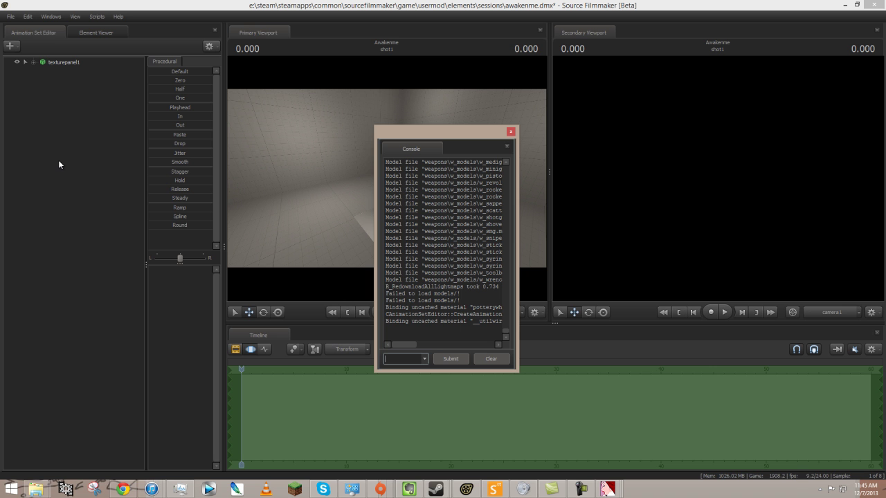
{"action": "type", "text": "mat"}
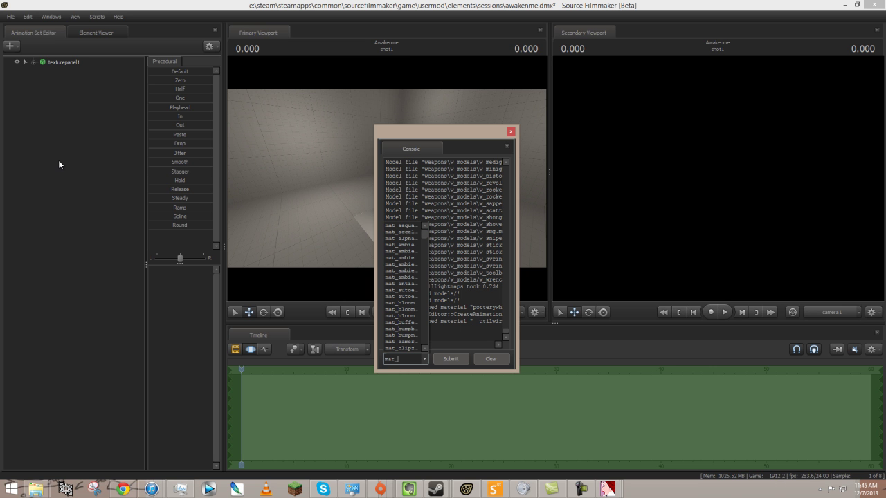
{"action": "type", "text": "_reloadall"}
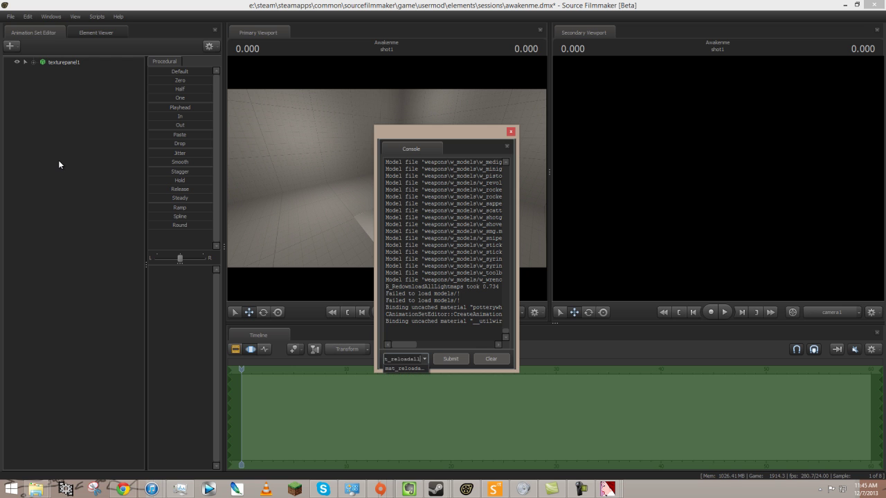
{"action": "type", "text": "materials"}
{"action": "key", "text": "Return"}
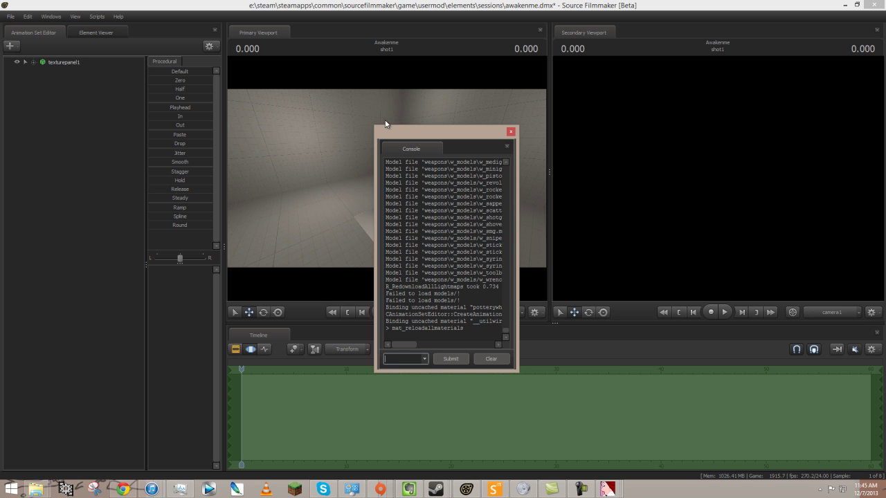
{"action": "left_click_drag", "start_coordinate": [424, 130], "coordinate": [85, 148]}
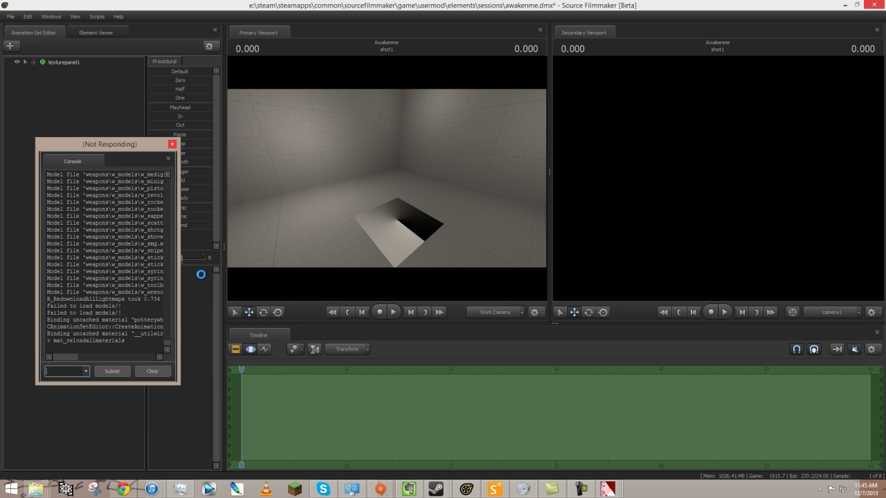
Step: Expand texturepanel1, select its body group and move the panel slightly along the red axis
{"action": "left_click_drag", "start_coordinate": [482, 249], "coordinate": [386, 178]}
{"action": "key", "text": "w"}
{"action": "left_click_drag", "start_coordinate": [483, 281], "coordinate": [387, 178]}
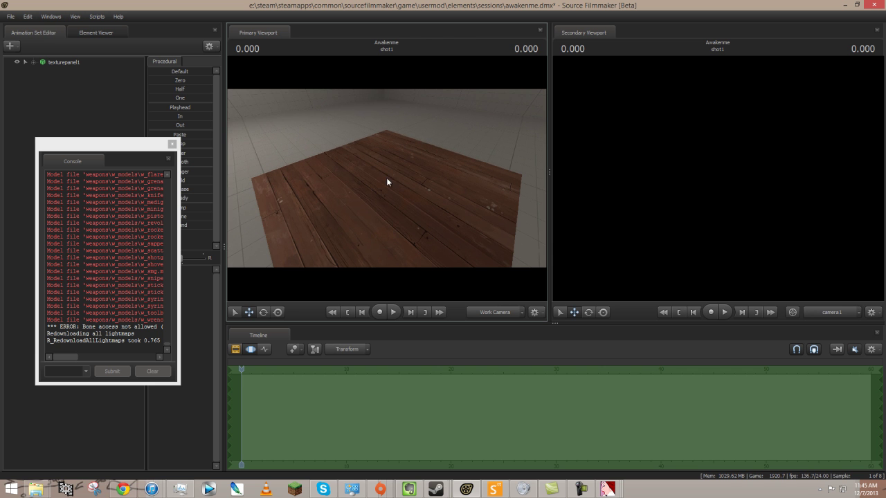
{"action": "left_click", "coordinate": [68, 63]}
{"action": "left_click", "coordinate": [34, 62]}
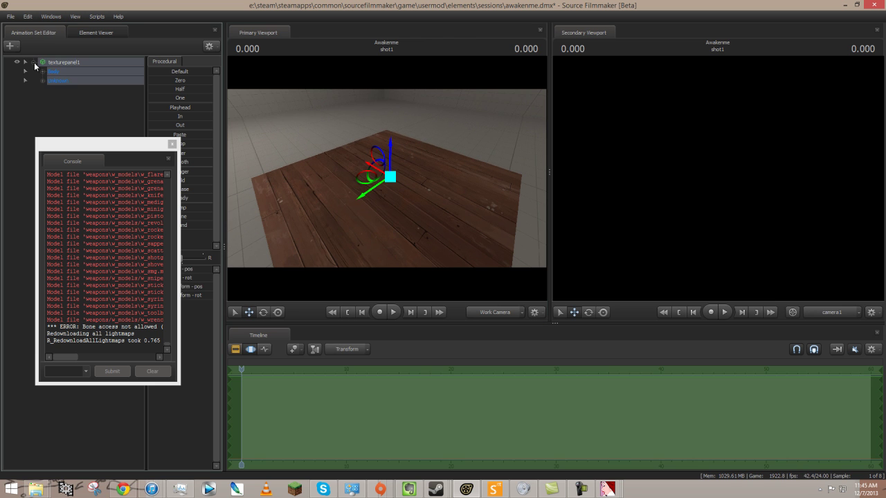
{"action": "left_click", "coordinate": [52, 72]}
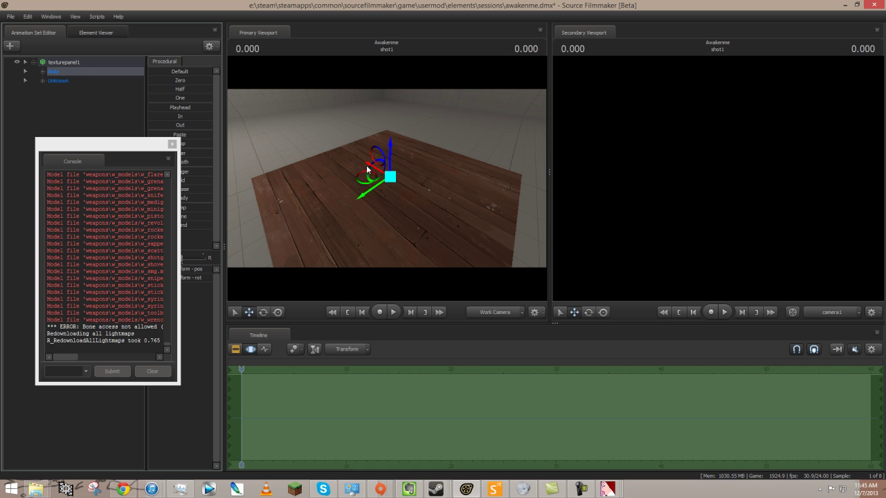
{"action": "mouse_move", "coordinate": [368, 168]}
{"action": "left_mouse_down"}
{"action": "mouse_move", "coordinate": [350, 157]}
{"action": "mouse_move", "coordinate": [359, 163]}
{"action": "left_mouse_up"}
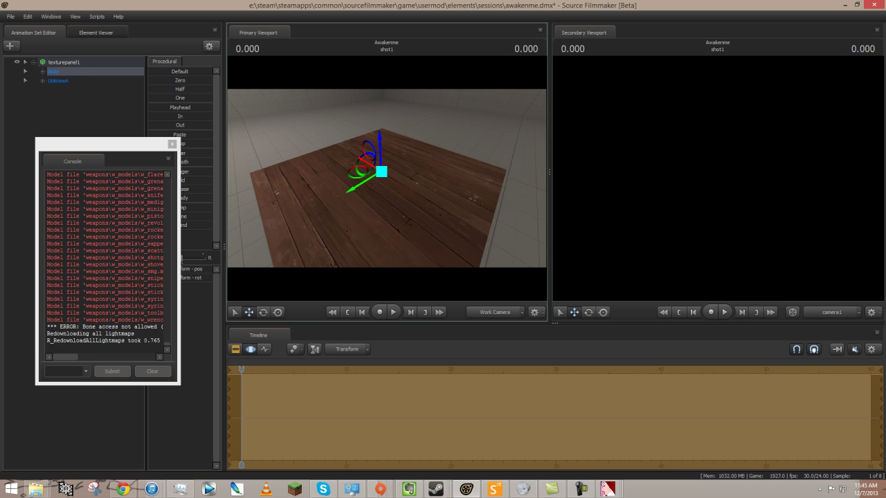
Step: Switch to the texturepanel folder window and try to open Valve Material File 1 in VTFEdit
{"action": "mouse_move", "coordinate": [604, 490]}
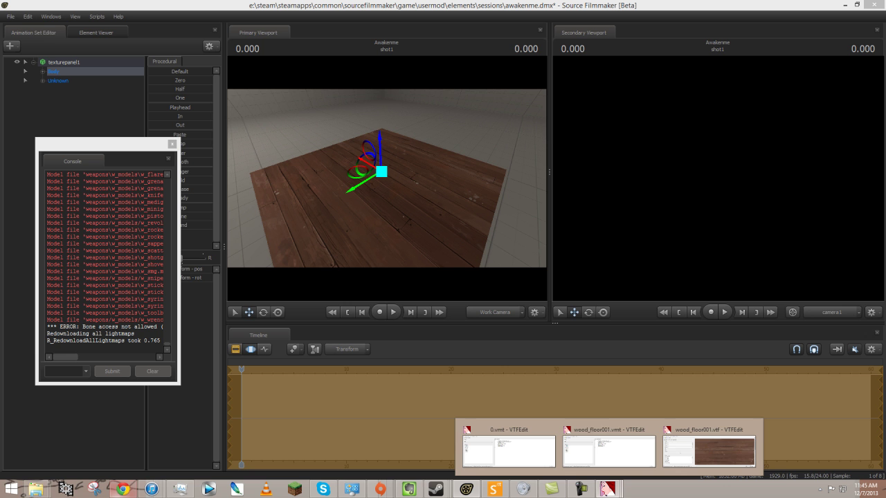
{"action": "mouse_move", "coordinate": [42, 491]}
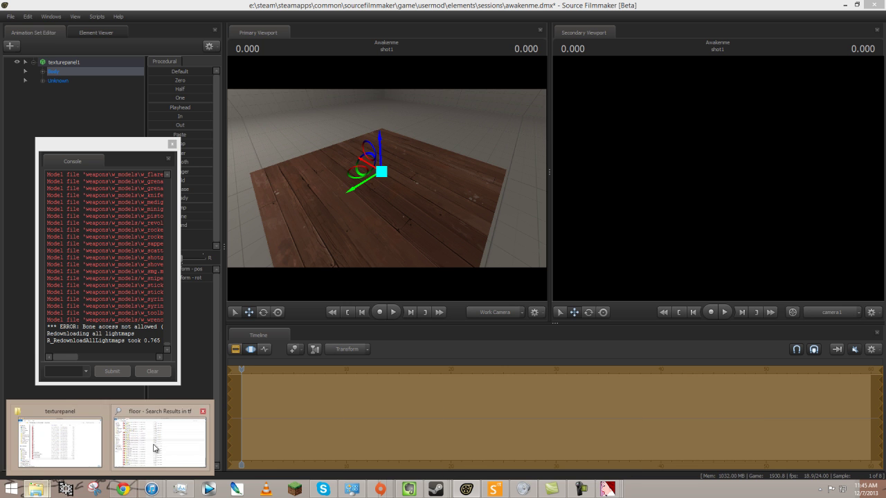
{"action": "left_click", "coordinate": [79, 438]}
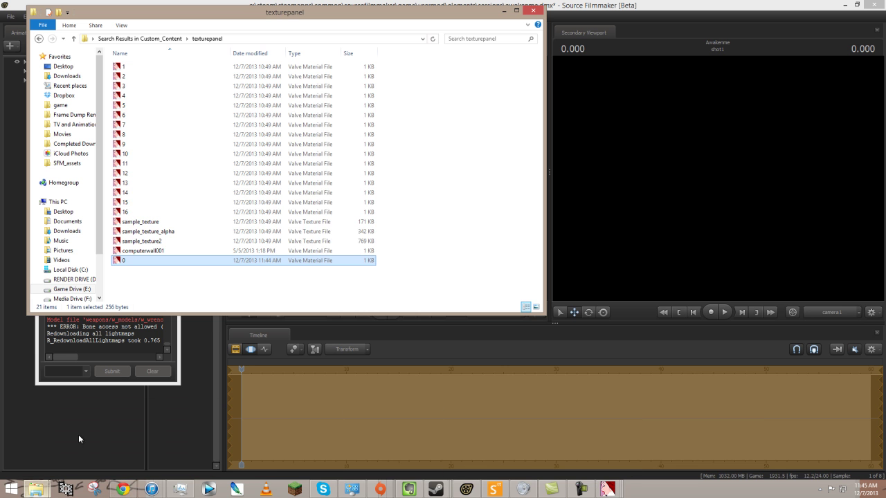
{"action": "left_click", "coordinate": [132, 80]}
{"action": "double_click", "coordinate": [168, 66]}
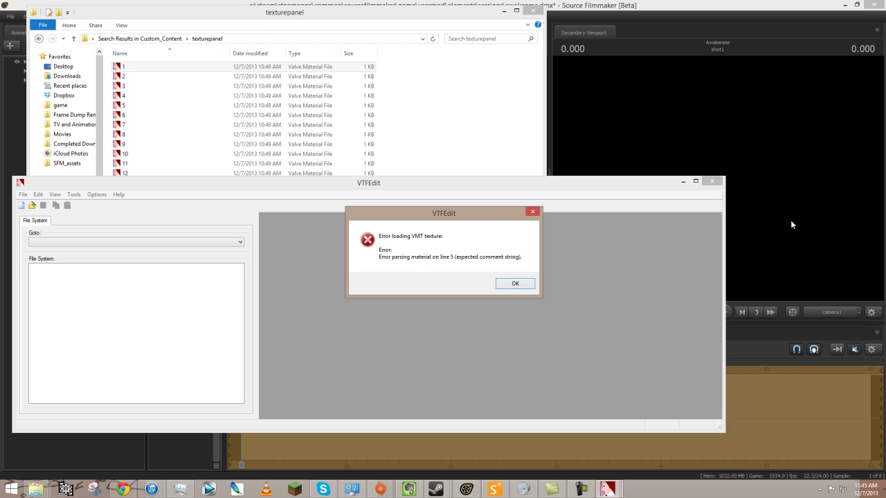
{"action": "left_click", "coordinate": [516, 286]}
{"action": "left_click", "coordinate": [711, 181]}
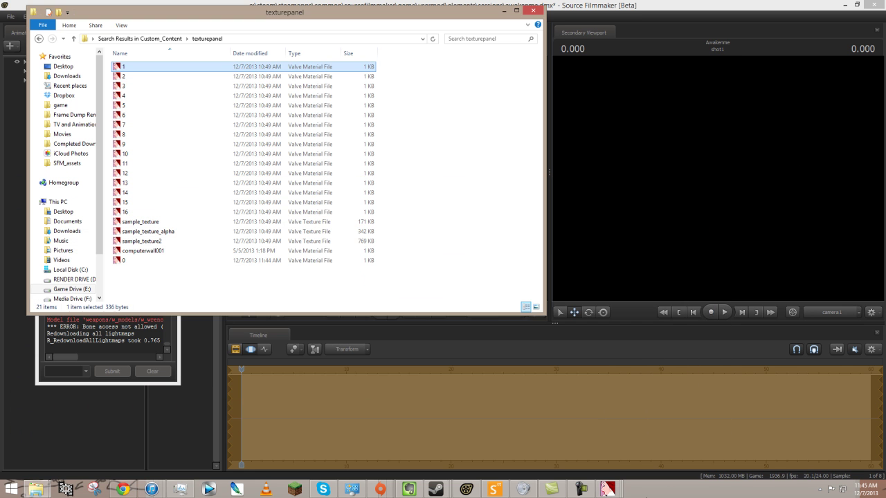
Step: Bring up the 0.vmt window in VTFEdit, start saving it as 1 and browse to Custom_Content's materials folder
{"action": "mouse_move", "coordinate": [611, 492]}
{"action": "left_click", "coordinate": [527, 464]}
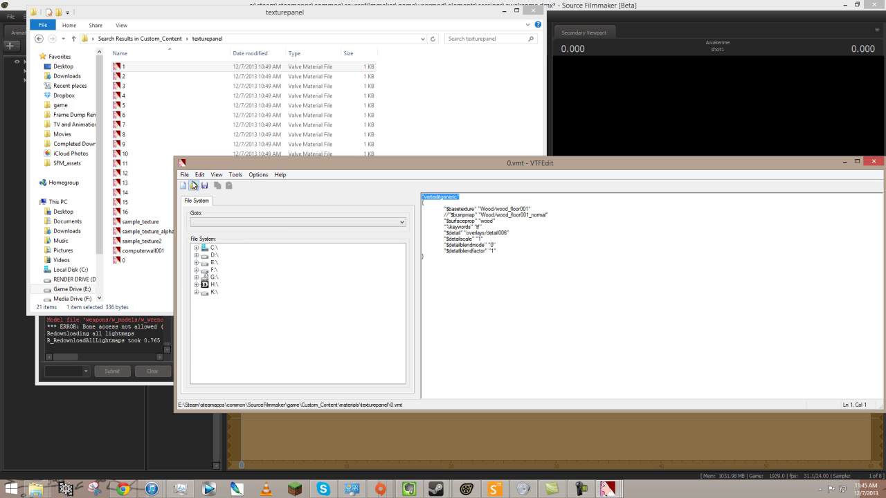
{"action": "left_click", "coordinate": [184, 174]}
{"action": "left_click", "coordinate": [202, 219]}
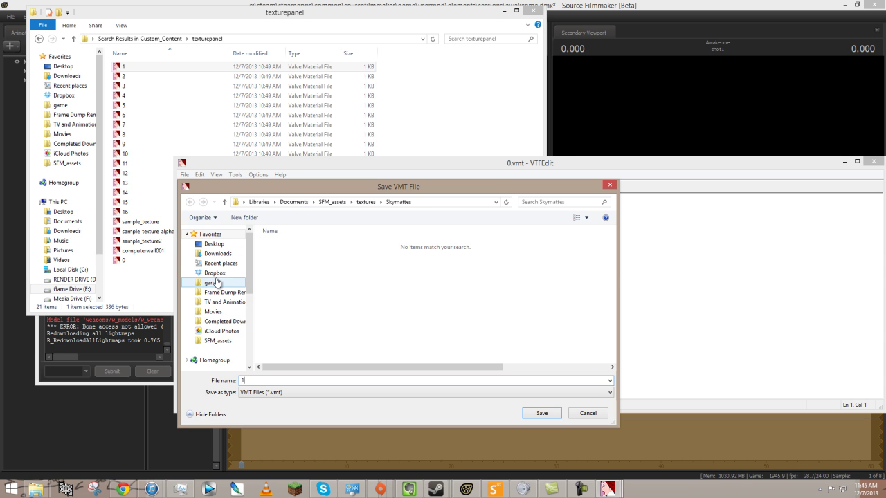
{"action": "left_click", "coordinate": [211, 282]}
{"action": "double_click", "coordinate": [311, 302]}
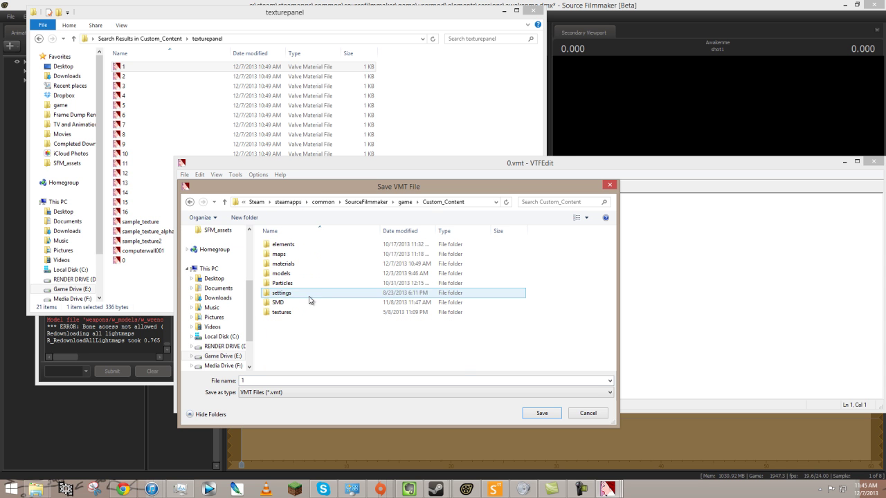
{"action": "left_click", "coordinate": [285, 266]}
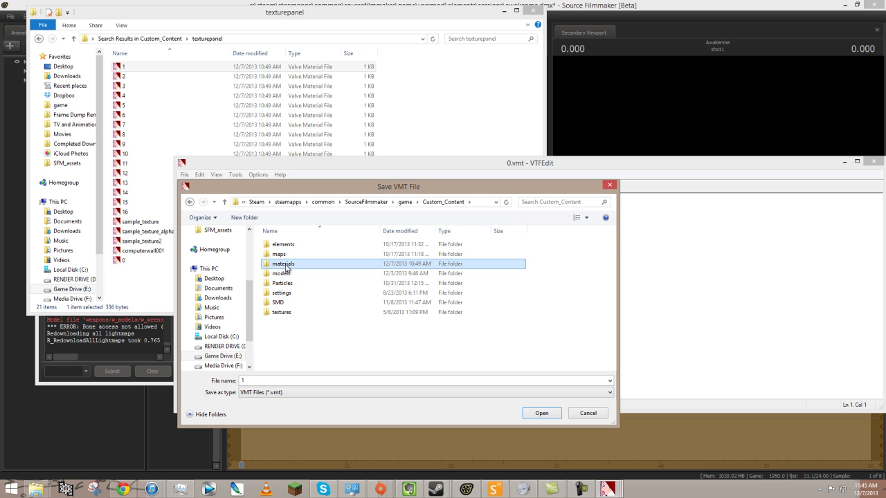
{"action": "double_click", "coordinate": [286, 267]}
Step: Save the material as 1 in the texturepanel folder, replacing the existing file
{"action": "scroll", "coordinate": [297, 291], "scroll_direction": "down", "scroll_amount": 10}
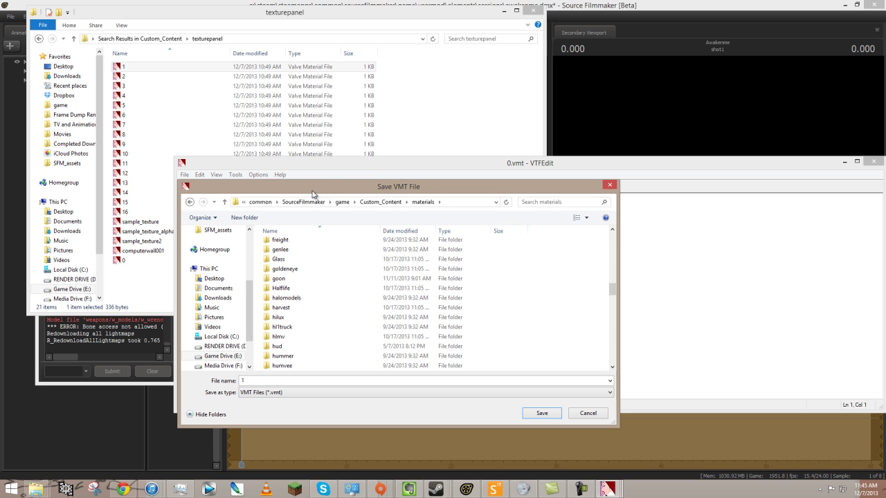
{"action": "left_click_drag", "start_coordinate": [315, 192], "coordinate": [322, 32]}
{"action": "scroll", "coordinate": [332, 144], "scroll_direction": "up", "scroll_amount": 8}
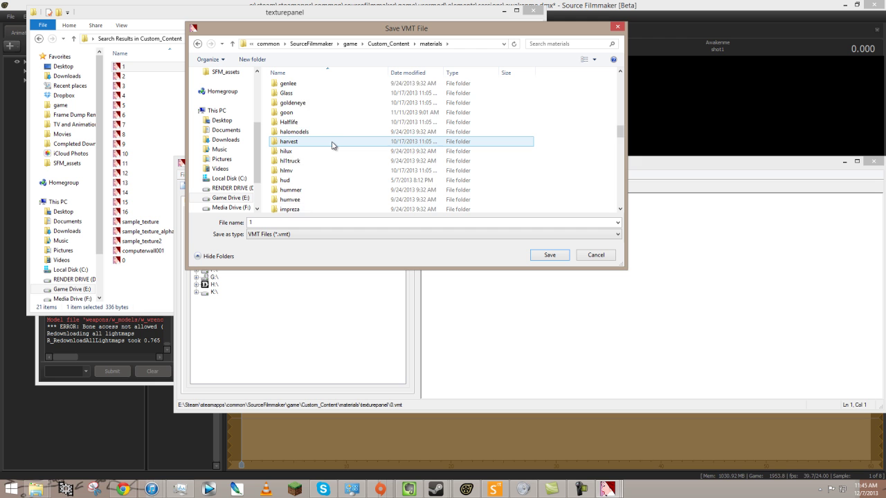
{"action": "scroll", "coordinate": [332, 144], "scroll_direction": "down", "scroll_amount": 15}
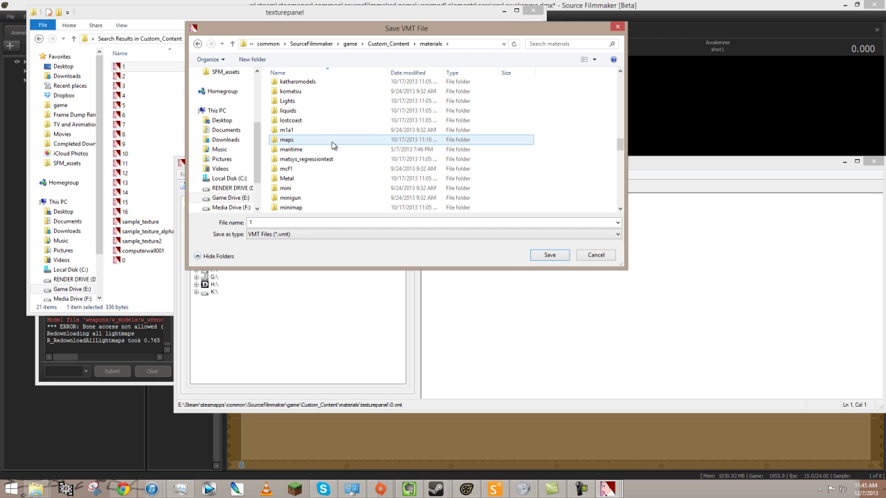
{"action": "scroll", "coordinate": [332, 144], "scroll_direction": "down", "scroll_amount": 8}
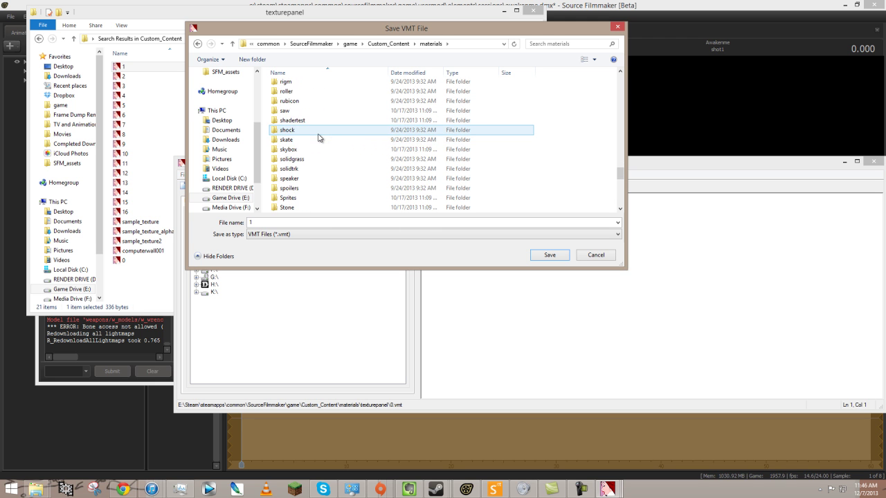
{"action": "scroll", "coordinate": [319, 137], "scroll_direction": "down", "scroll_amount": 9}
{"action": "scroll", "coordinate": [318, 138], "scroll_direction": "up", "scroll_amount": 7}
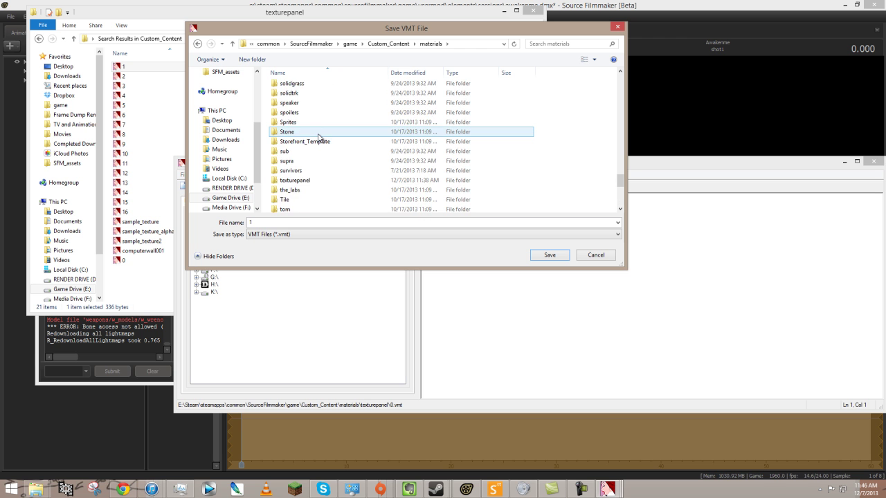
{"action": "scroll", "coordinate": [318, 136], "scroll_direction": "up", "scroll_amount": 12}
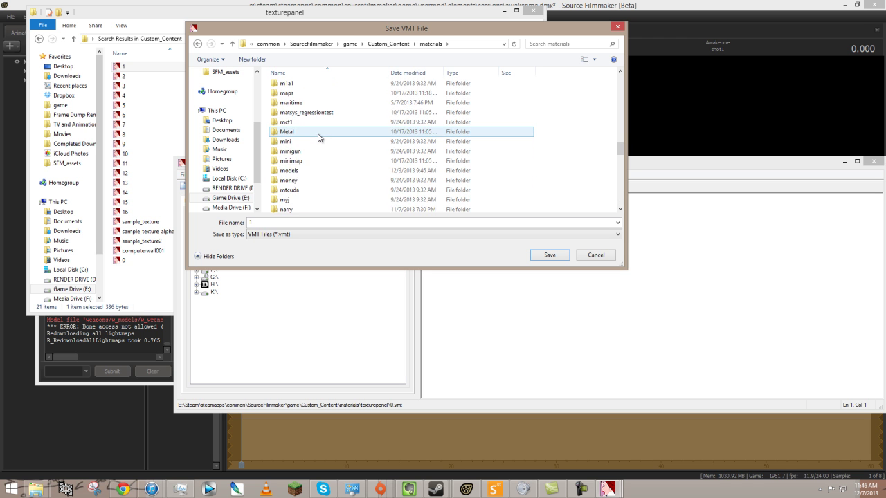
{"action": "scroll", "coordinate": [318, 138], "scroll_direction": "down", "scroll_amount": 9}
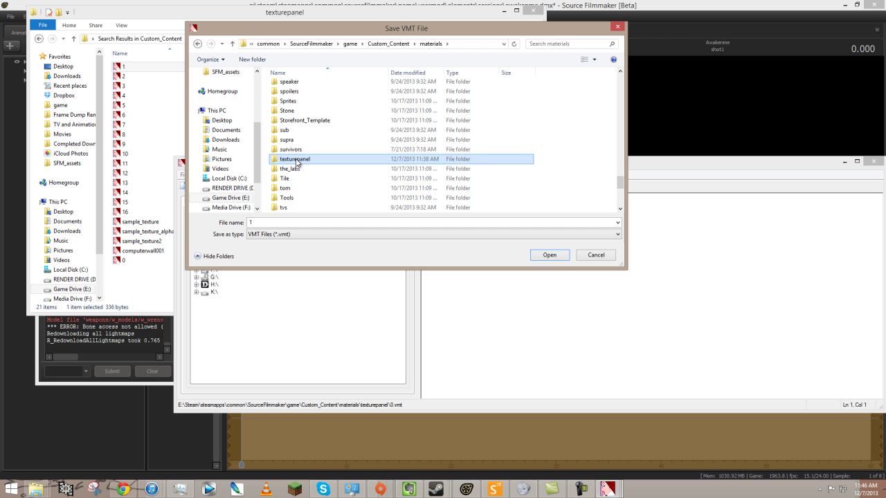
{"action": "double_click", "coordinate": [294, 160]}
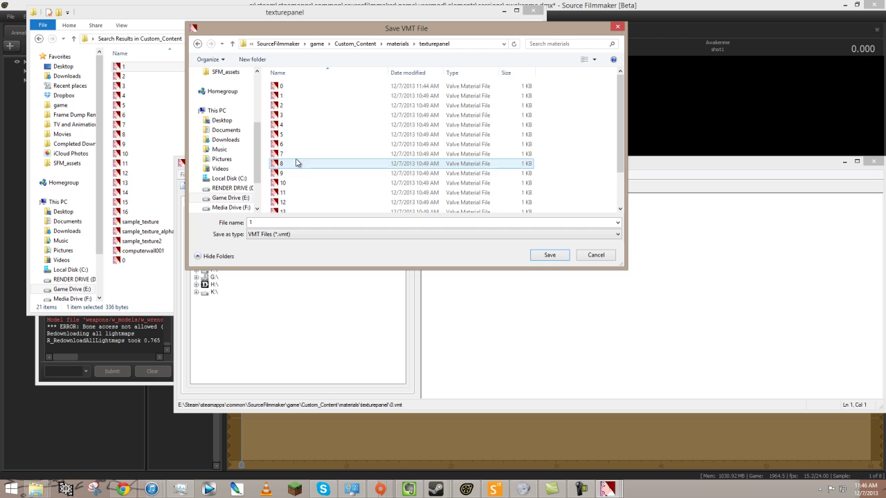
{"action": "left_click", "coordinate": [547, 255]}
{"action": "left_click", "coordinate": [475, 247]}
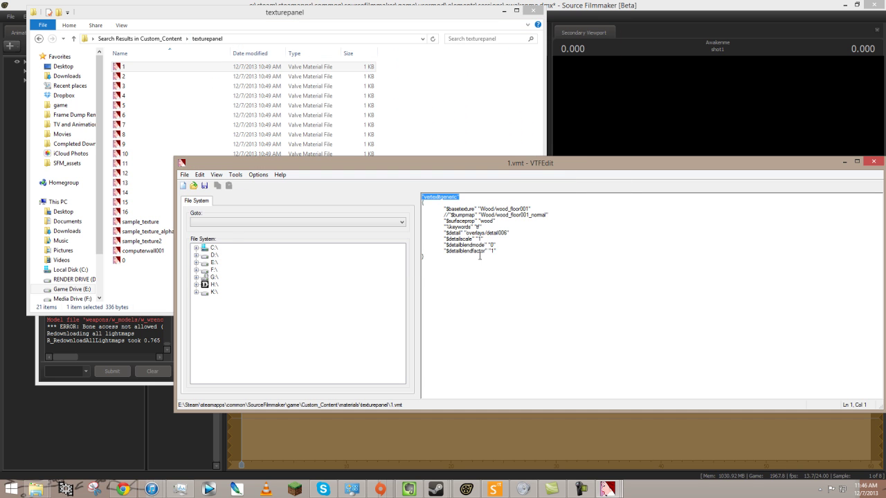
{"action": "left_click", "coordinate": [481, 273]}
Step: Switch to the File Explorer window with the floor search, open tf's materials folder and search it for "wall"
{"action": "mouse_move", "coordinate": [36, 489]}
{"action": "left_click", "coordinate": [163, 442]}
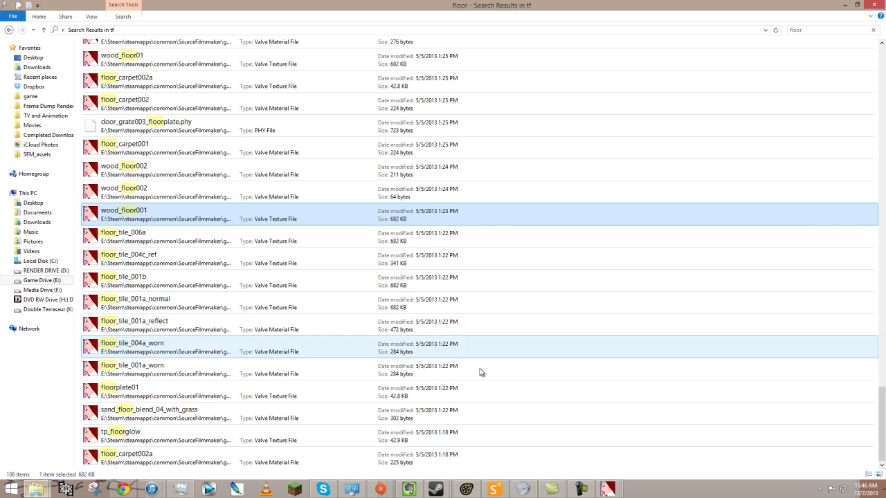
{"action": "left_click", "coordinate": [87, 30]}
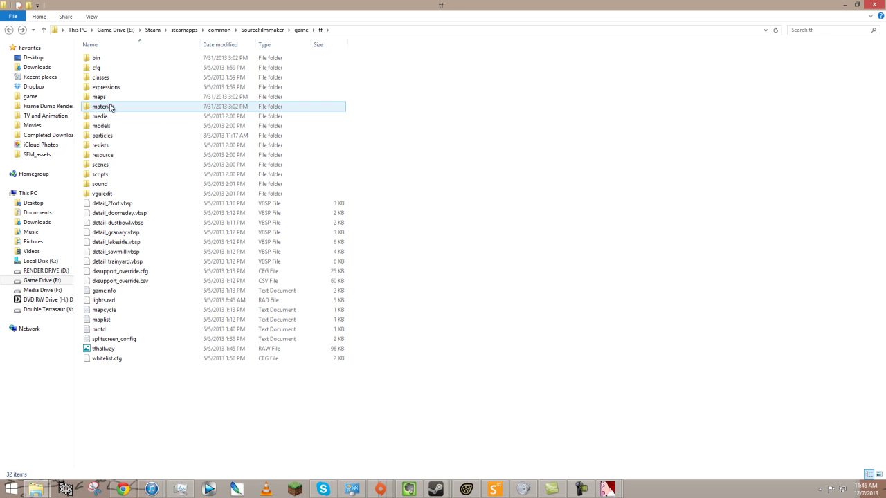
{"action": "double_click", "coordinate": [109, 106]}
{"action": "left_click", "coordinate": [822, 29]}
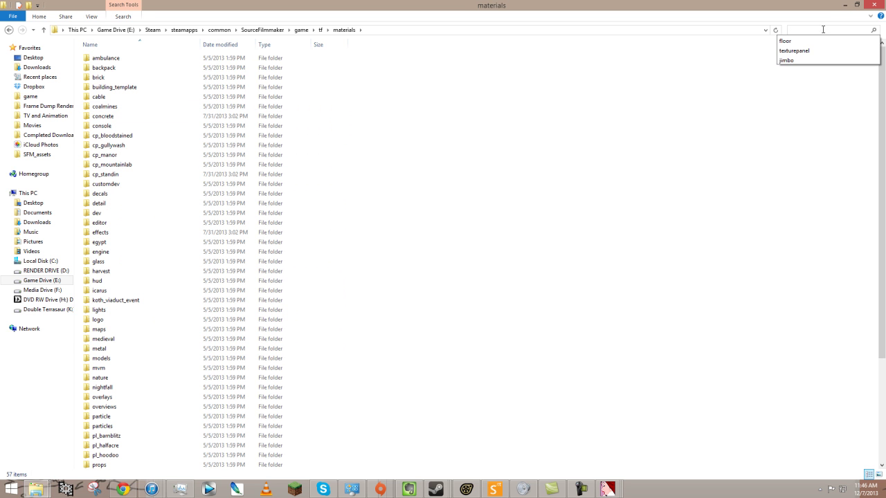
{"action": "type", "text": "wall"}
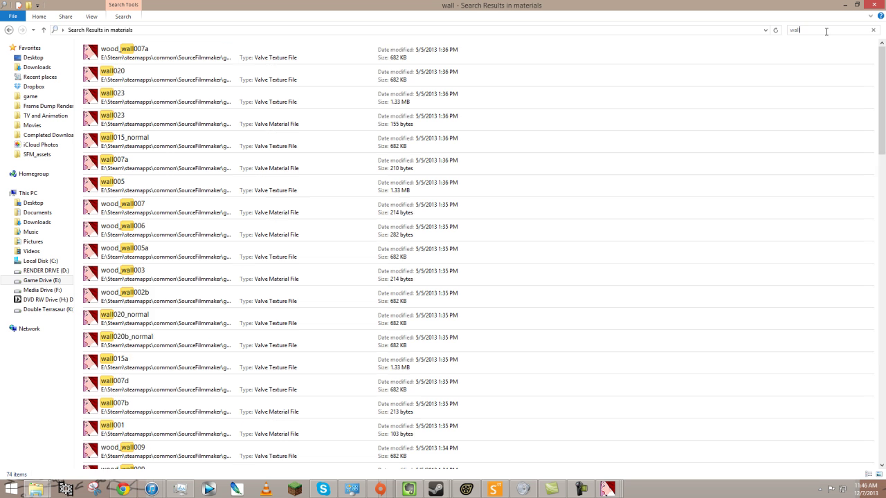
Step: Preview the wood_wall007a and wall020 textures in VTFEdit and close each one
{"action": "double_click", "coordinate": [254, 76]}
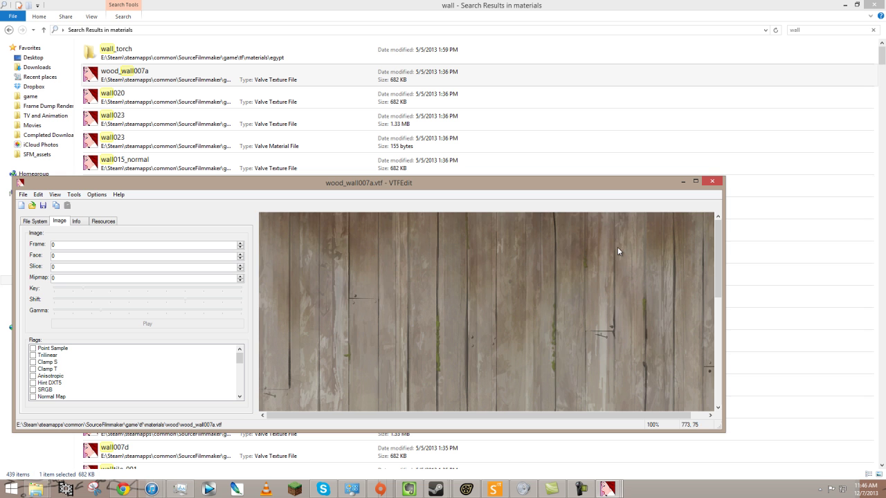
{"action": "left_click_drag", "start_coordinate": [719, 267], "coordinate": [719, 326]}
{"action": "left_click", "coordinate": [711, 182]}
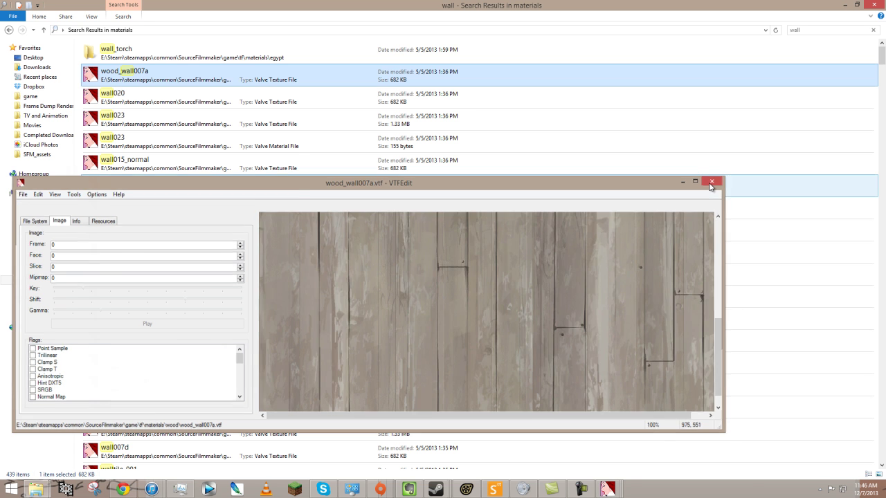
{"action": "left_click", "coordinate": [140, 104]}
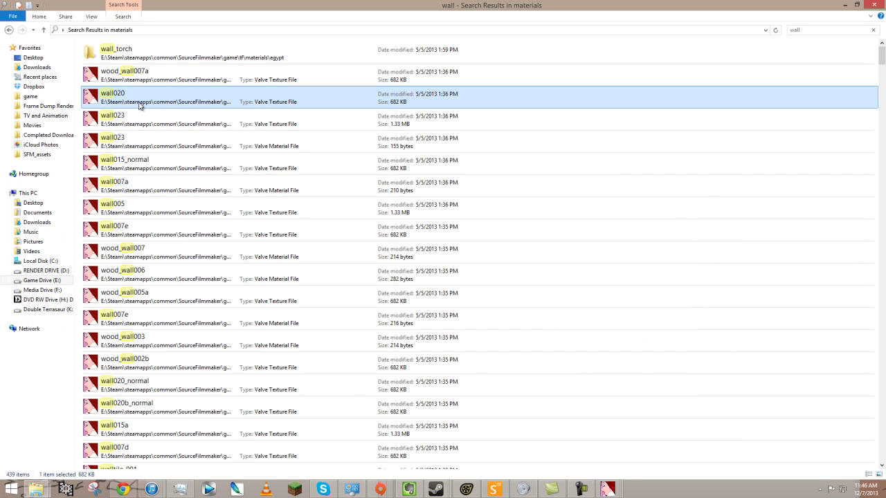
{"action": "double_click", "coordinate": [140, 103]}
{"action": "left_click", "coordinate": [714, 181]}
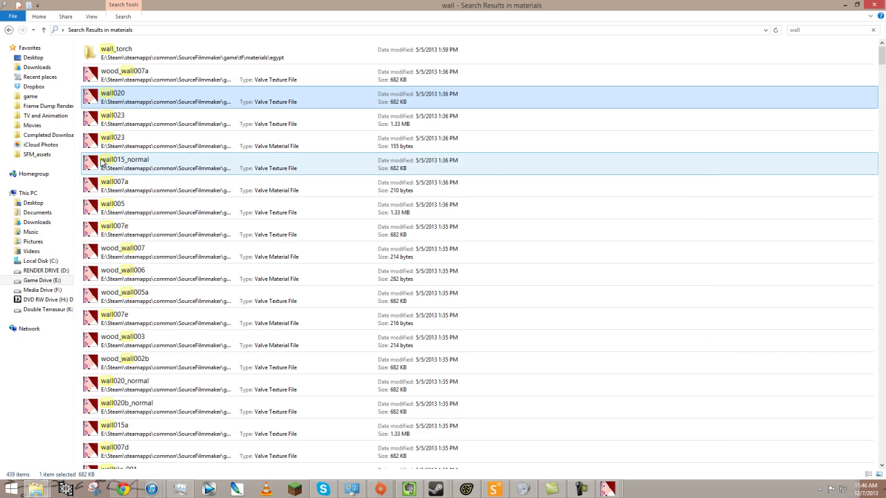
Step: Read the wall023 material file in VTFEdit, close it and select the wall023 texture file
{"action": "double_click", "coordinate": [174, 144]}
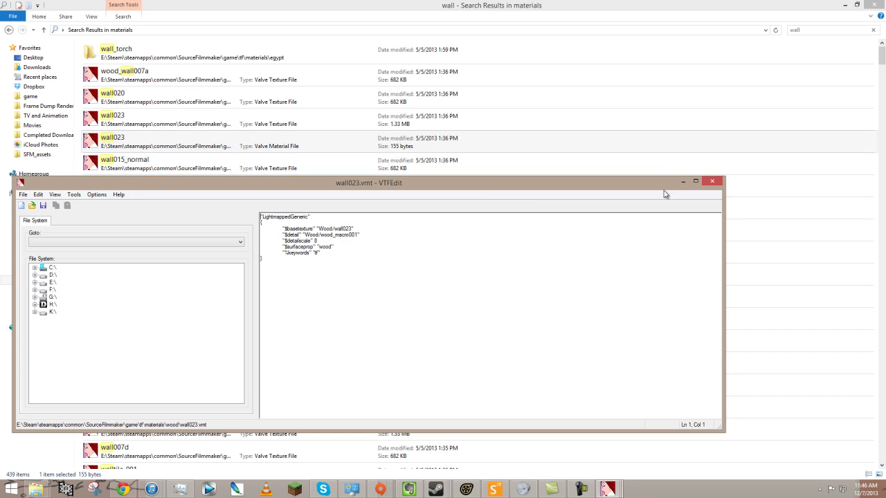
{"action": "left_click", "coordinate": [712, 181]}
{"action": "left_click", "coordinate": [141, 120]}
{"action": "scroll", "coordinate": [187, 252], "scroll_direction": "down", "scroll_amount": 1}
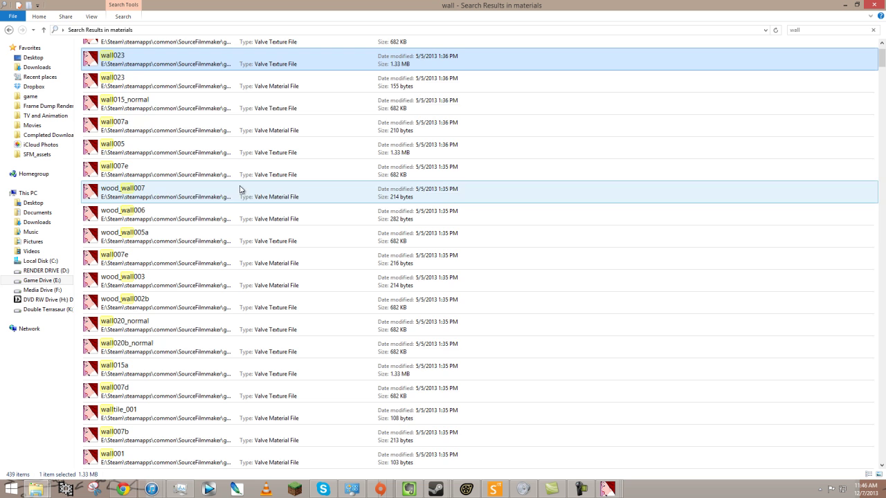
{"action": "scroll", "coordinate": [270, 57], "scroll_direction": "up", "scroll_amount": 1}
Step: Show the wall search results in Details view and sort them by type
{"action": "right_click", "coordinate": [720, 67]}
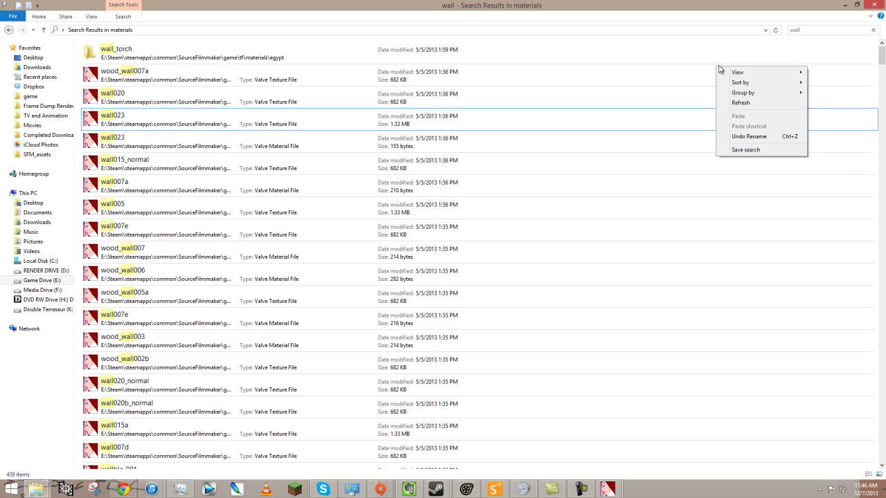
{"action": "mouse_move", "coordinate": [757, 72]}
{"action": "left_click", "coordinate": [831, 122]}
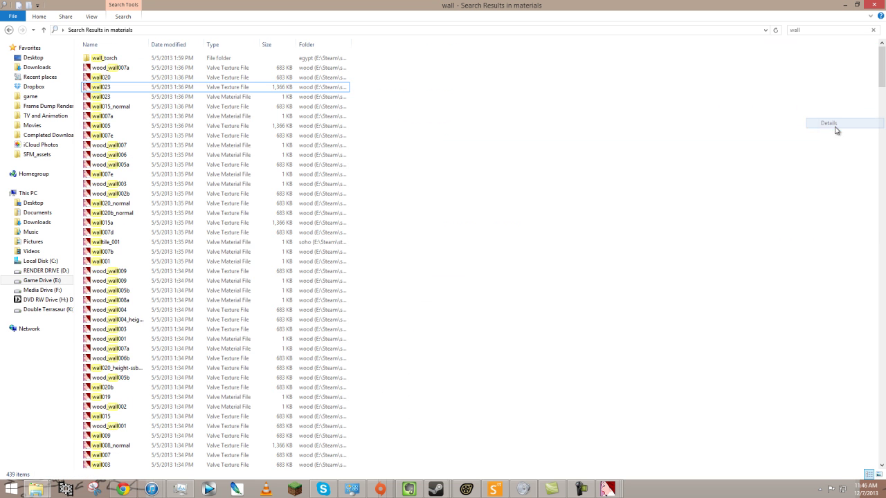
{"action": "left_click", "coordinate": [232, 46]}
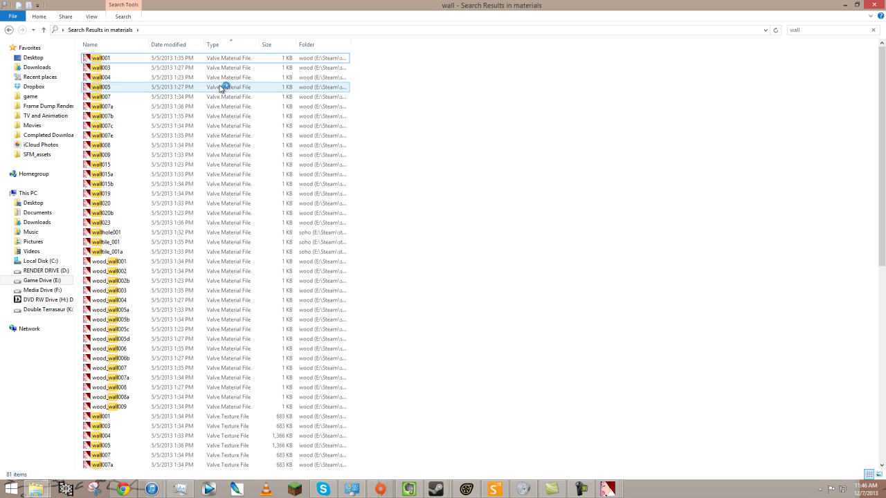
Step: Find the wallpaper01 texture from cp_manor among the results, preview it in VTFEdit and close it
{"action": "scroll", "coordinate": [208, 152], "scroll_direction": "down", "scroll_amount": 15}
{"action": "scroll", "coordinate": [188, 186], "scroll_direction": "down", "scroll_amount": 20}
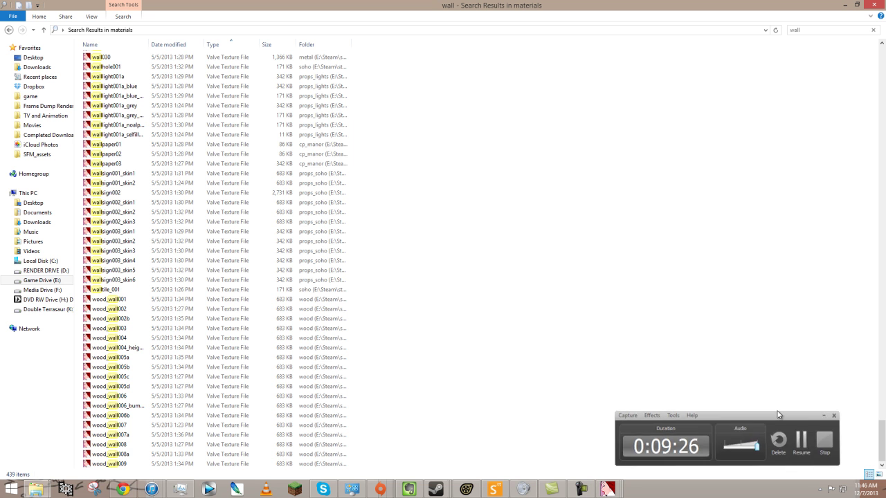
{"action": "left_click", "coordinate": [113, 146]}
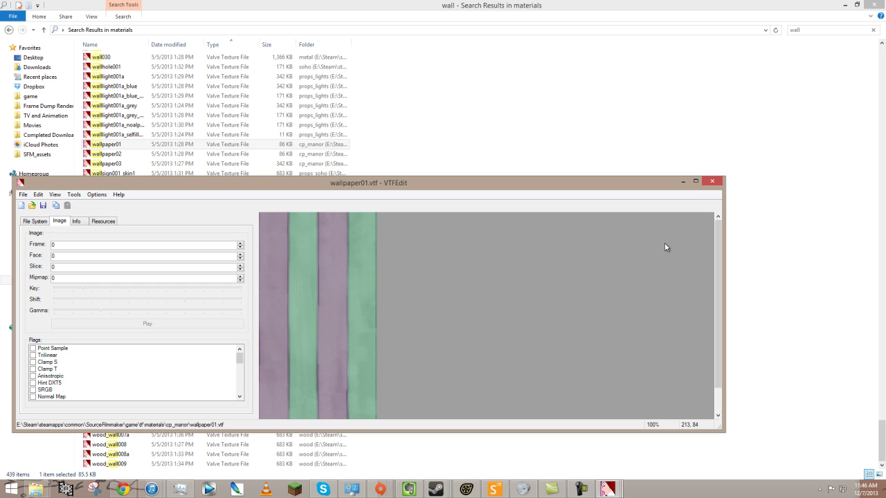
{"action": "left_click", "coordinate": [718, 184]}
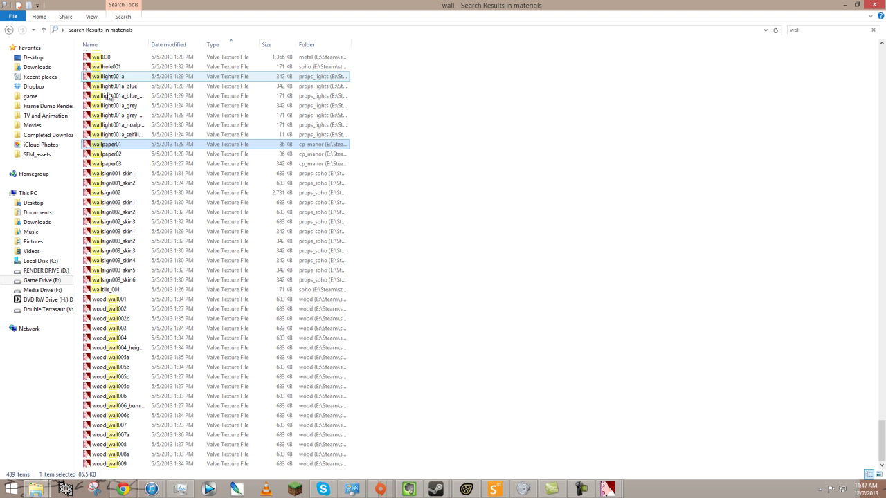
Step: Preview the wall016c and wall016 metal textures in VTFEdit, closing each one
{"action": "left_click", "coordinate": [173, 357]}
{"action": "scroll", "coordinate": [173, 350], "scroll_direction": "up", "scroll_amount": 18}
{"action": "double_click", "coordinate": [105, 249]}
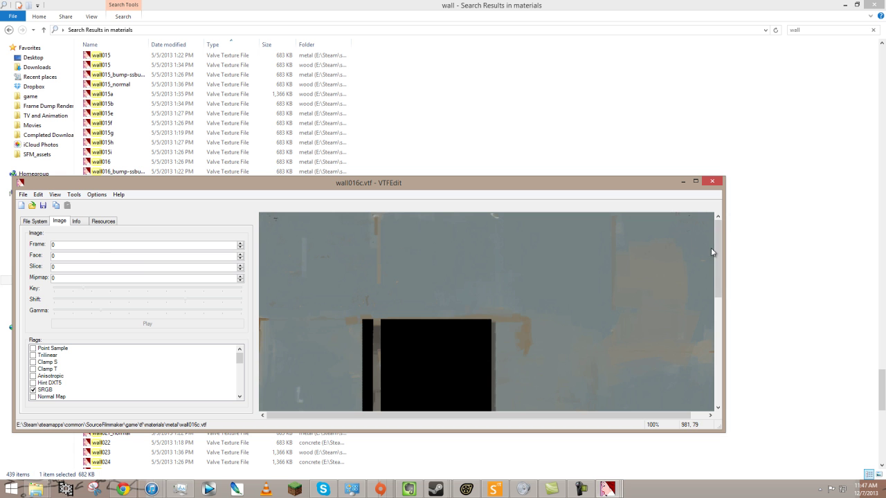
{"action": "left_click_drag", "start_coordinate": [718, 273], "coordinate": [727, 362]}
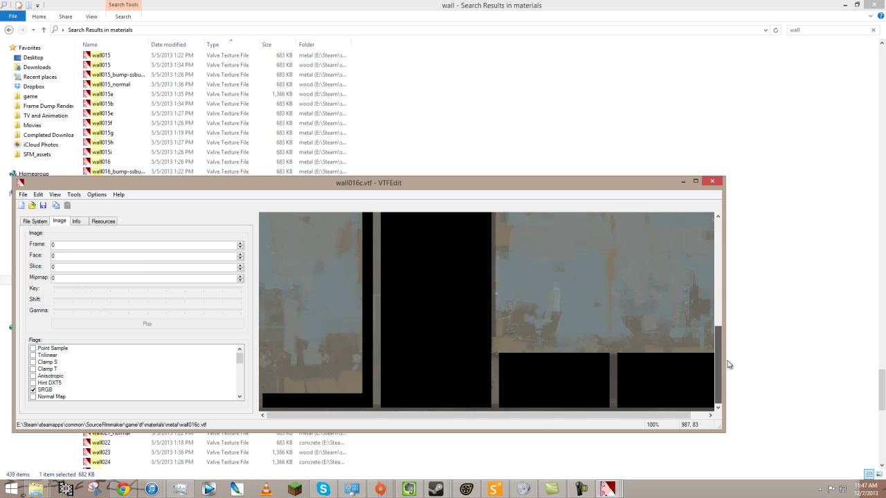
{"action": "left_click", "coordinate": [711, 181]}
{"action": "double_click", "coordinate": [114, 162]}
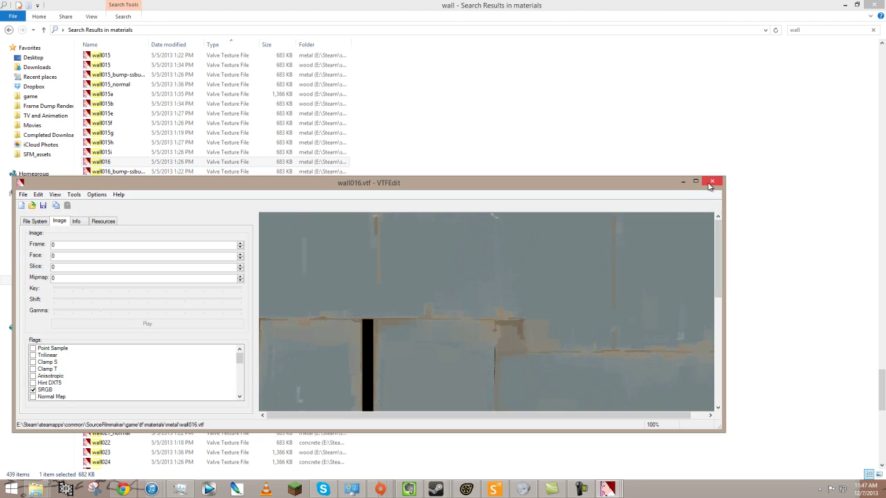
{"action": "left_click", "coordinate": [711, 183]}
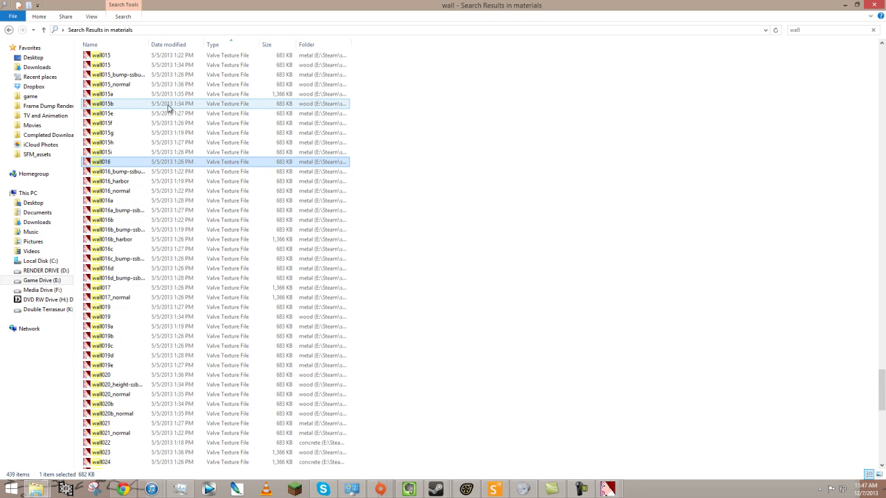
Step: Preview the wall013 metal texture in VTFEdit, including its lower part
{"action": "scroll", "coordinate": [139, 100], "scroll_direction": "up", "scroll_amount": 5}
{"action": "double_click", "coordinate": [132, 104]}
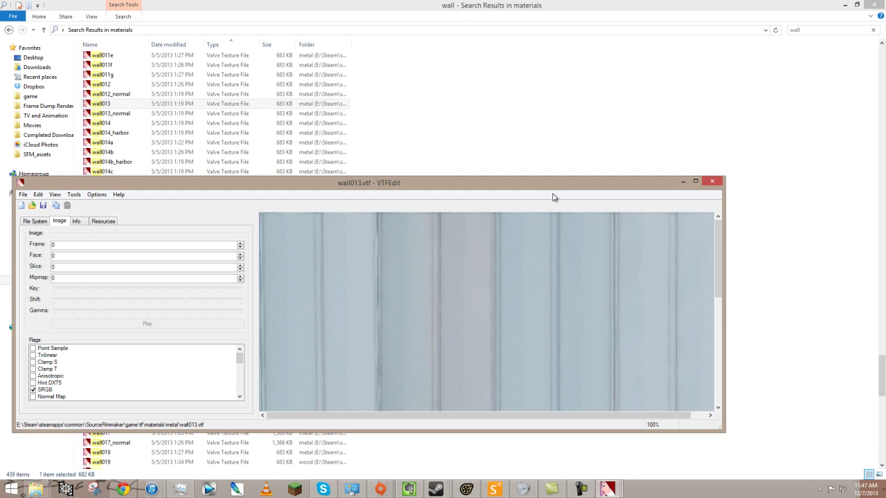
{"action": "scroll", "coordinate": [719, 230], "scroll_direction": "down", "scroll_amount": 3}
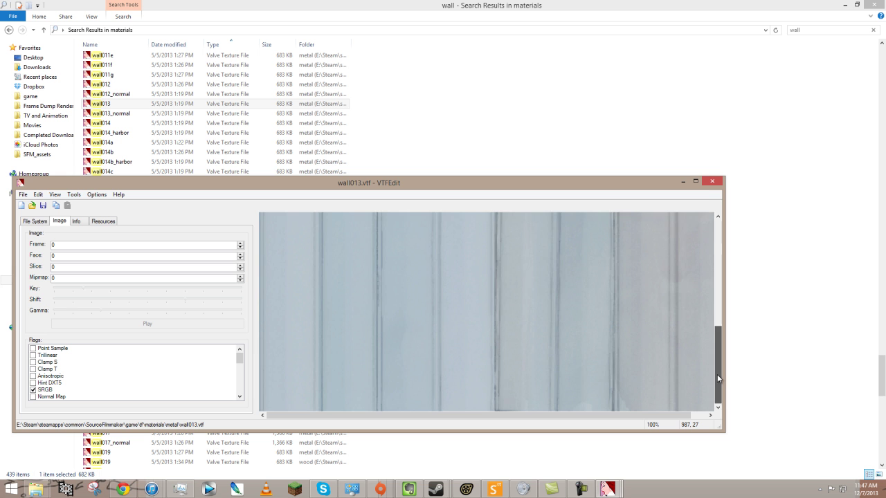
Step: Close the wall013 texture preview and open the wall013 metal material file from the search results in VTFEdit
{"action": "left_click", "coordinate": [717, 183]}
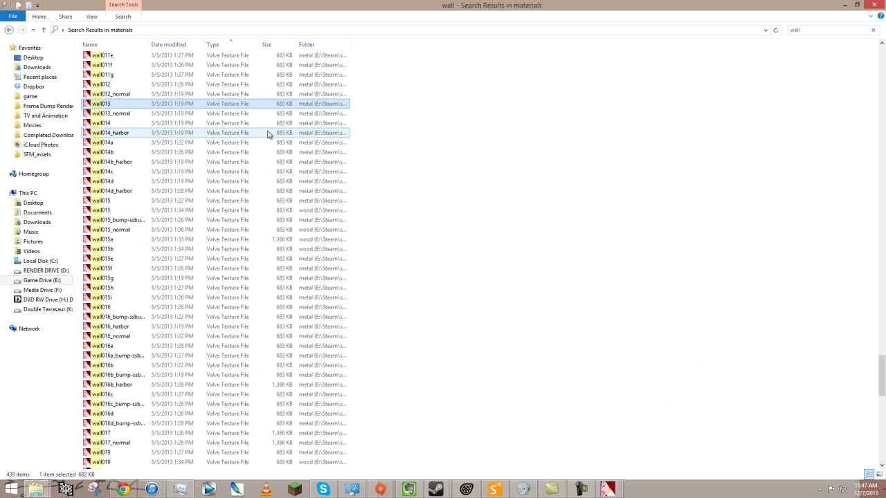
{"action": "scroll", "coordinate": [287, 123], "scroll_direction": "up", "scroll_amount": 20}
{"action": "scroll", "coordinate": [168, 93], "scroll_direction": "up", "scroll_amount": 12}
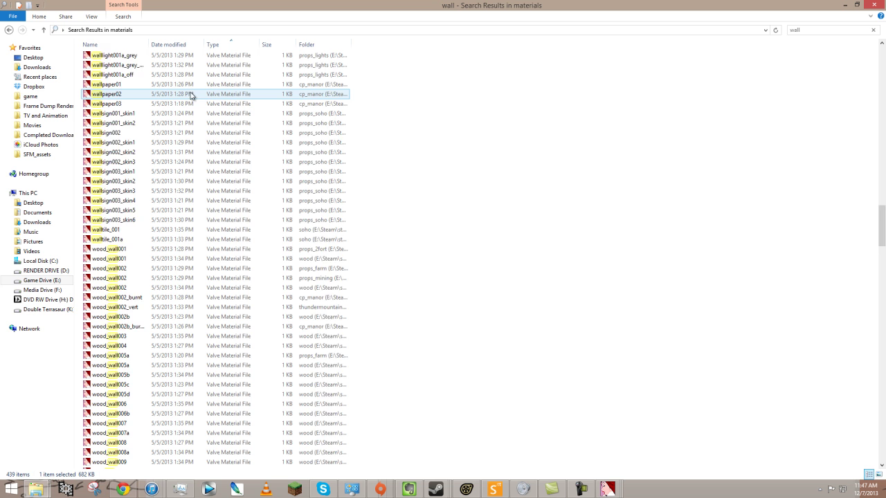
{"action": "scroll", "coordinate": [168, 93], "scroll_direction": "up", "scroll_amount": 12}
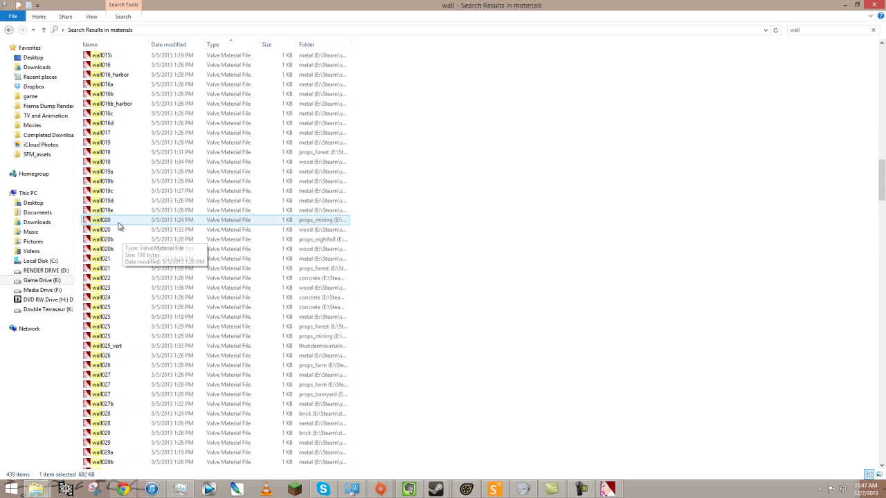
{"action": "double_click", "coordinate": [118, 94]}
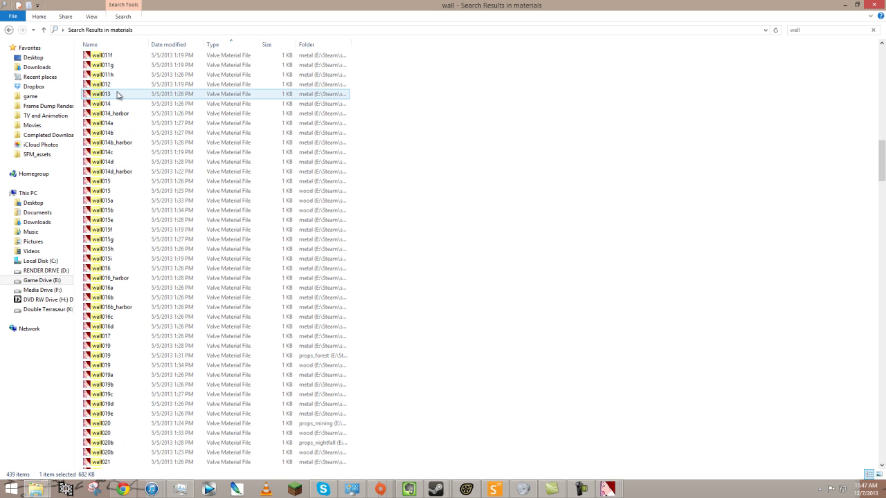
Step: Copy the wall013.vmt material definition into 1.vmt, with vertexlitgeneric as its shader
{"action": "key", "text": "ctrl+a"}
{"action": "key", "text": "ctrl+c"}
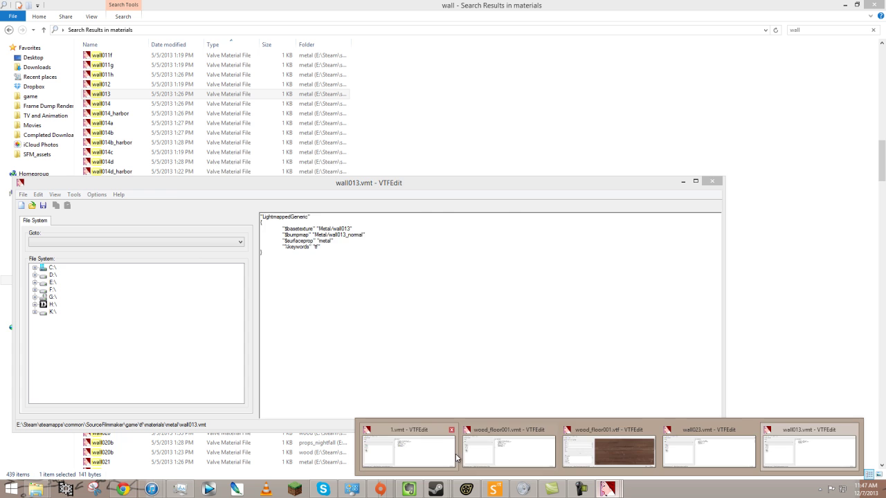
{"action": "left_click", "coordinate": [391, 458]}
{"action": "left_click_drag", "start_coordinate": [537, 263], "coordinate": [377, 206]}
{"action": "key", "text": "ctrl+v"}
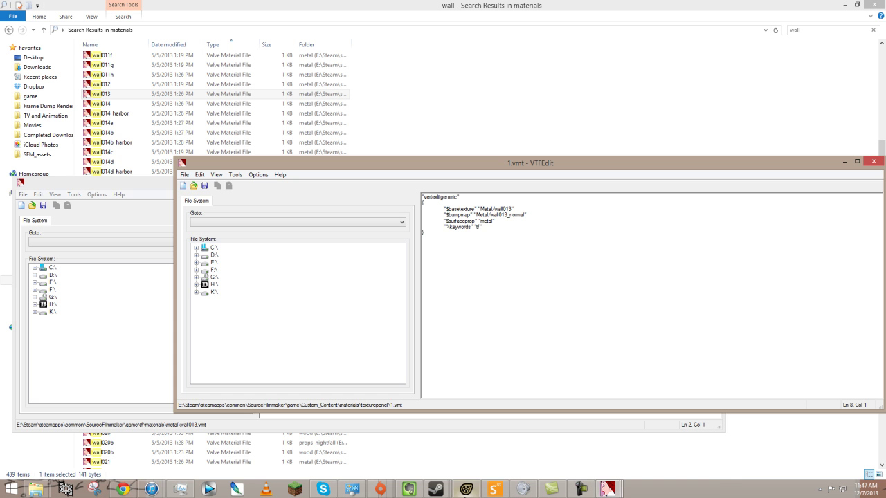
Step: Switch to Source Filmmaker and duplicate the texturepanel1 animation set by copying and pasting it
{"action": "left_click", "coordinate": [467, 489]}
{"action": "left_click", "coordinate": [72, 64]}
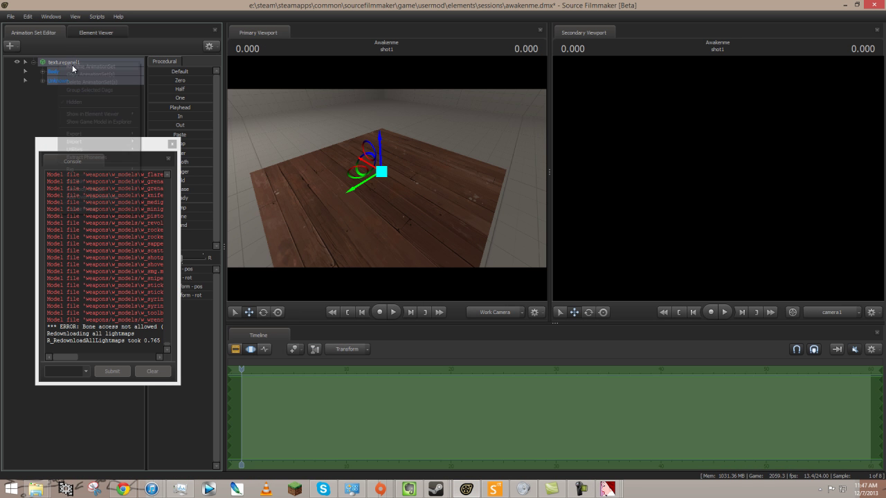
{"action": "right_click", "coordinate": [72, 65]}
{"action": "left_click", "coordinate": [67, 97]}
{"action": "right_click", "coordinate": [68, 97]}
{"action": "left_click", "coordinate": [121, 145]}
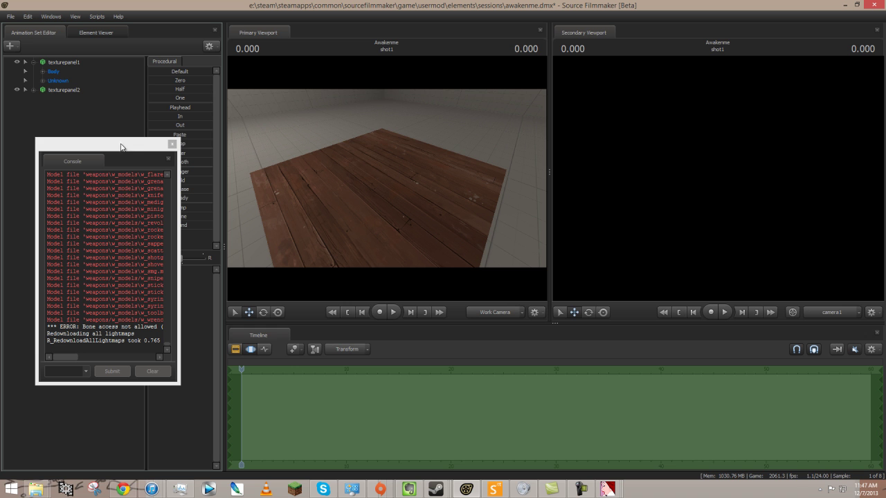
Step: Set the skin of texturepanel2 to 1 and raise the panel slightly above the wooden floor panel
{"action": "right_click", "coordinate": [59, 93]}
{"action": "mouse_move", "coordinate": [102, 210]}
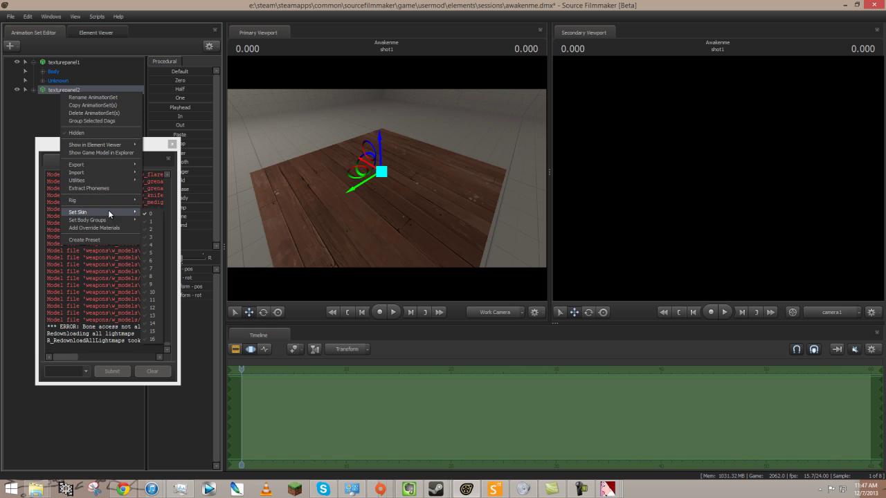
{"action": "left_click", "coordinate": [158, 222]}
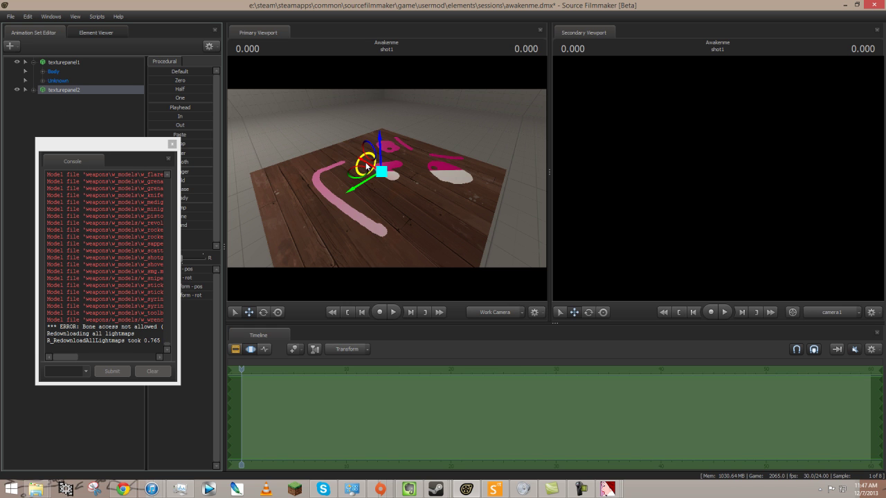
{"action": "left_click_drag", "start_coordinate": [364, 163], "coordinate": [296, 128]}
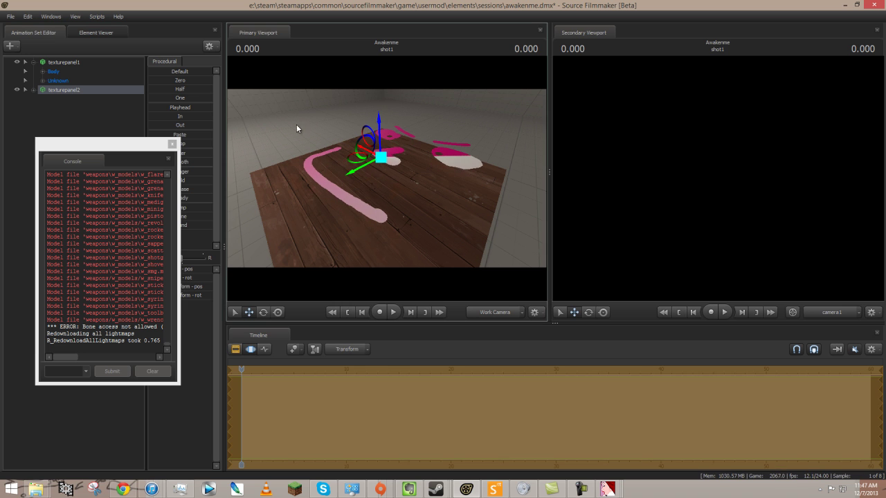
Step: Reload the materials through the console and rotate texturepanel2 upright so it stands as a wall
{"action": "left_click", "coordinate": [62, 371]}
{"action": "key", "text": "Return"}
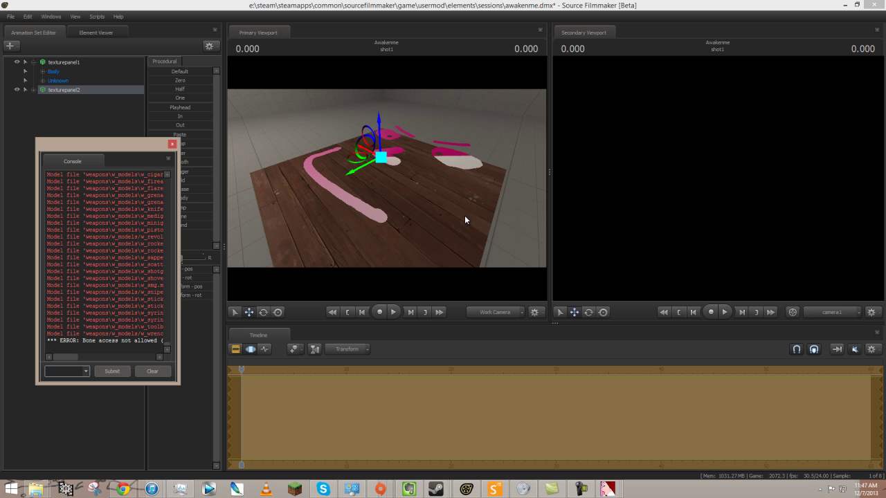
{"action": "key", "text": "e"}
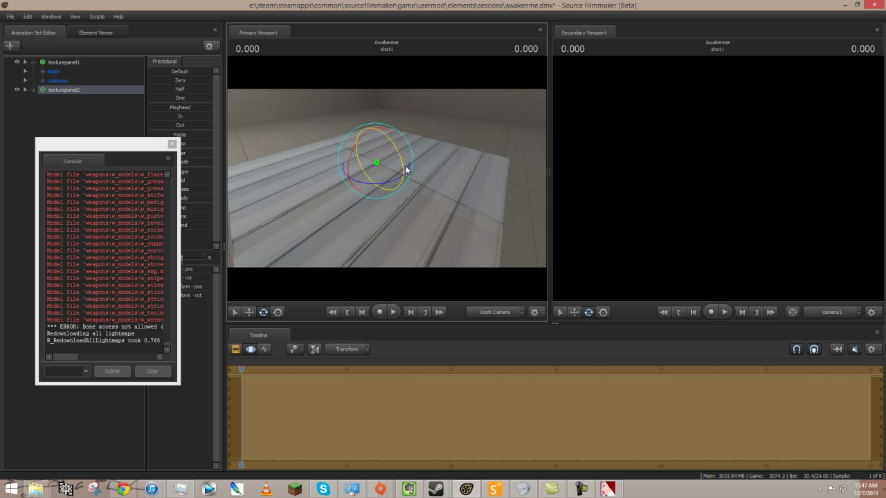
{"action": "left_click_drag", "start_coordinate": [405, 168], "coordinate": [403, 219]}
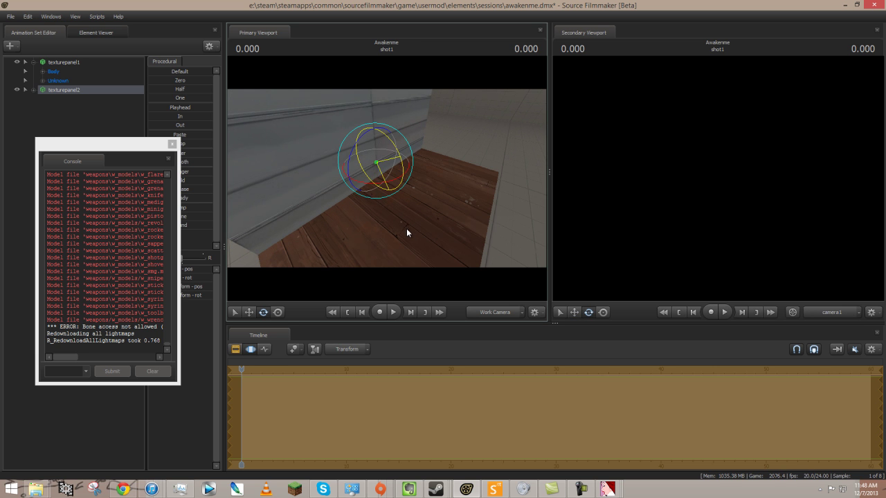
Step: Move the upright texturepanel2 to the far edge of the wooden floor panel
{"action": "key", "text": "w"}
{"action": "left_click_drag", "start_coordinate": [376, 161], "coordinate": [320, 138]}
{"action": "left_click_drag", "start_coordinate": [415, 206], "coordinate": [386, 179]}
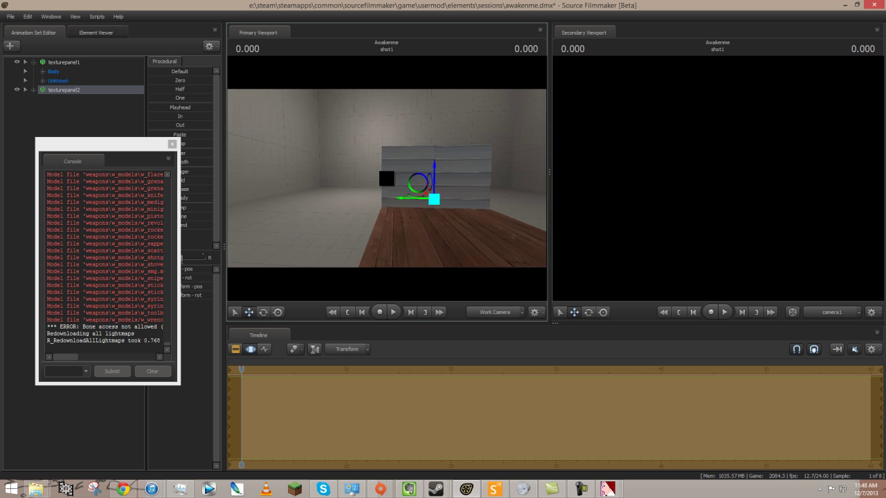
Step: Set the panel body group of texturepanel2 to normal_512.smd
{"action": "right_click_drag", "start_coordinate": [345, 165], "coordinate": [337, 163]}
{"action": "right_click", "coordinate": [76, 87]}
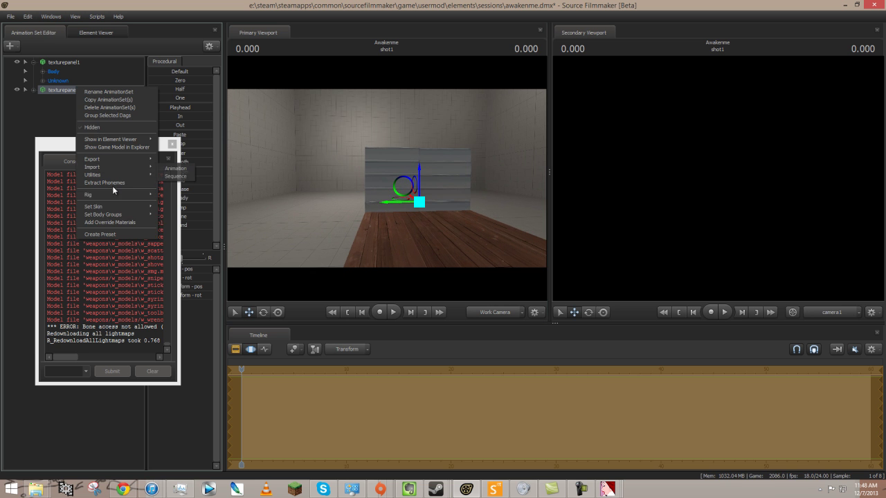
{"action": "mouse_move", "coordinate": [128, 214]}
{"action": "mouse_move", "coordinate": [173, 219]}
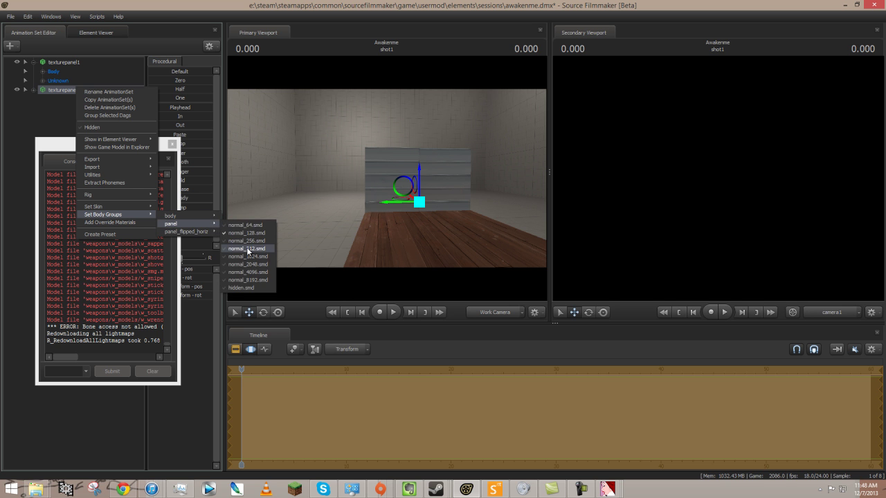
{"action": "left_click", "coordinate": [247, 250]}
Step: Examine the resized wall panel next to the wooden floor panel from several angles and distances
{"action": "left_click_drag", "start_coordinate": [306, 255], "coordinate": [386, 178]}
{"action": "key", "text": "s"}
{"action": "key", "text": "w"}
{"action": "key", "text": "w"}
{"action": "key", "text": "w"}
{"action": "key", "text": "s"}
{"action": "right_click_drag", "start_coordinate": [312, 245], "coordinate": [332, 245]}
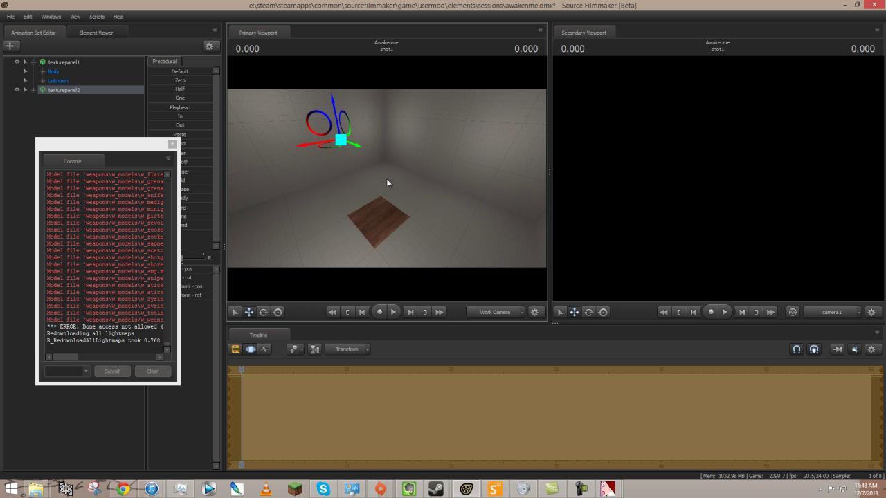
{"action": "left_click_drag", "start_coordinate": [364, 139], "coordinate": [385, 178]}
{"action": "key", "text": "w"}
{"action": "left_click", "coordinate": [581, 489]}
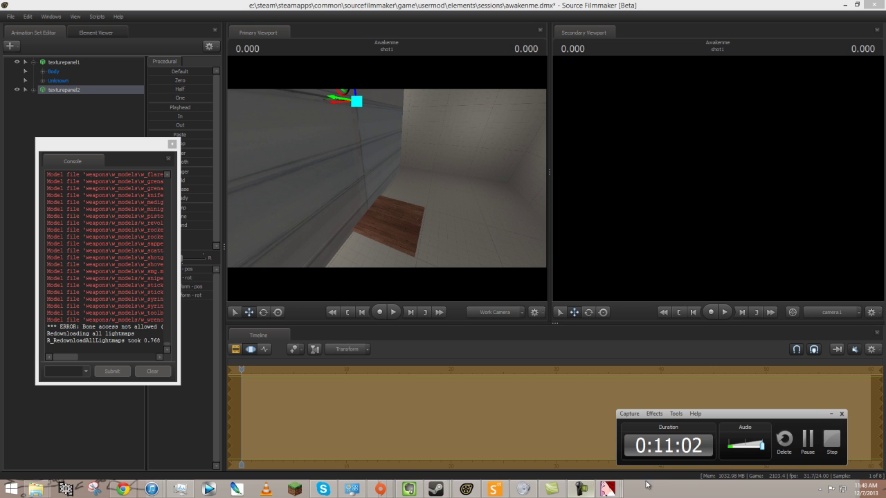